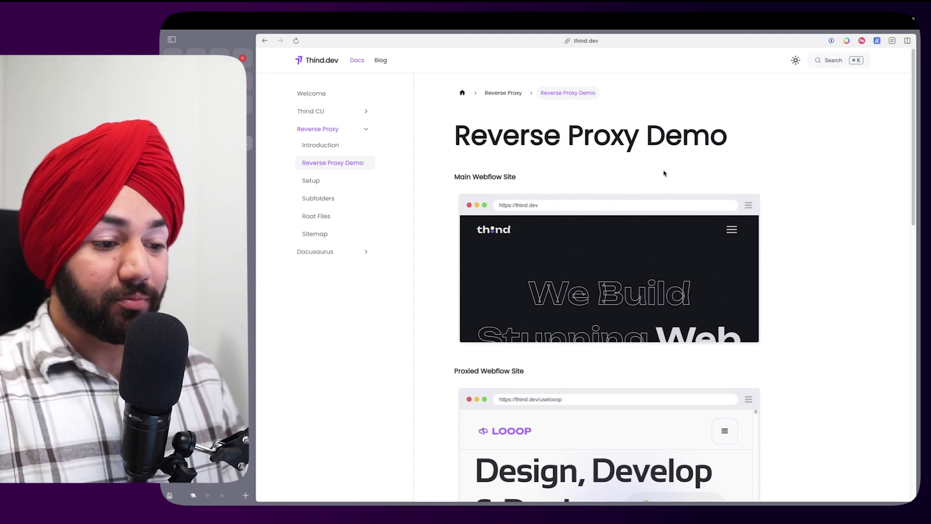
Scroll through the Thind.dev Docs to read the reverse proxy material
scroll(548, 182, down, 1)
scroll(548, 182, up, 1)
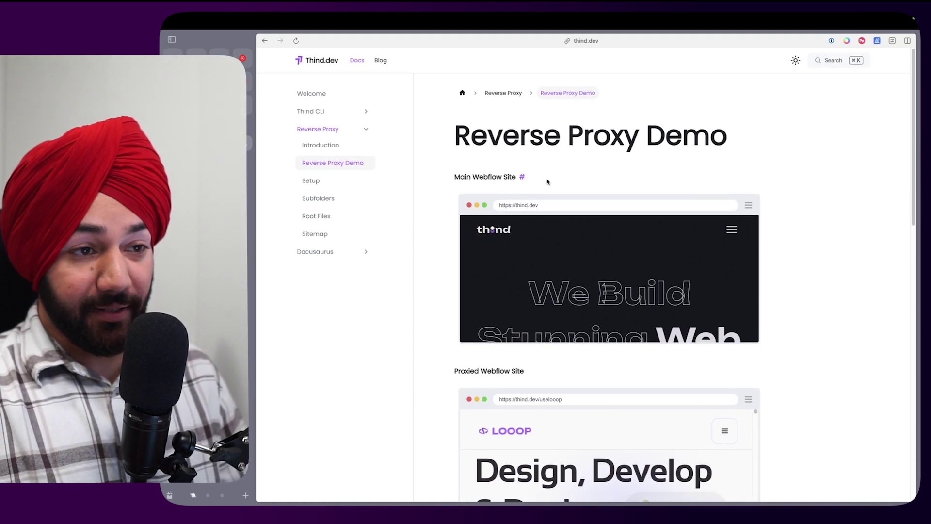
scroll(547, 181, down, 1)
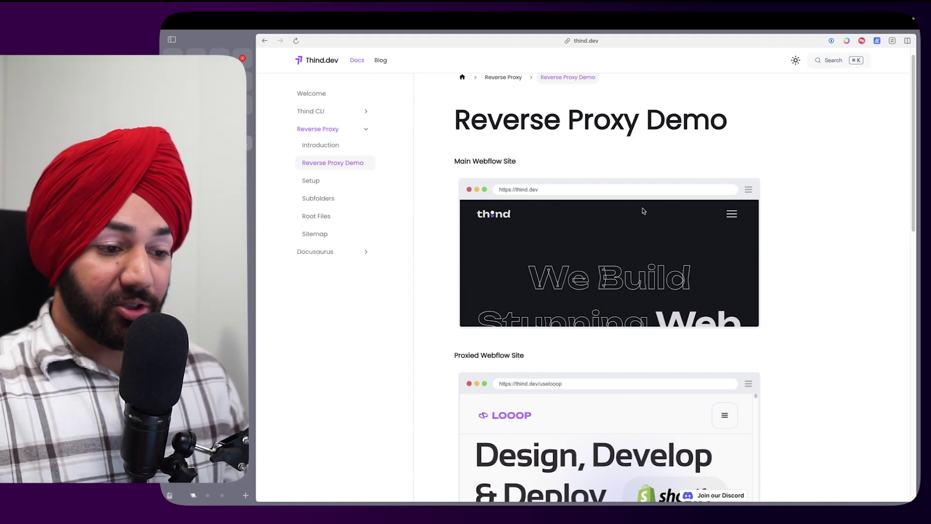
scroll(591, 126, down, 1)
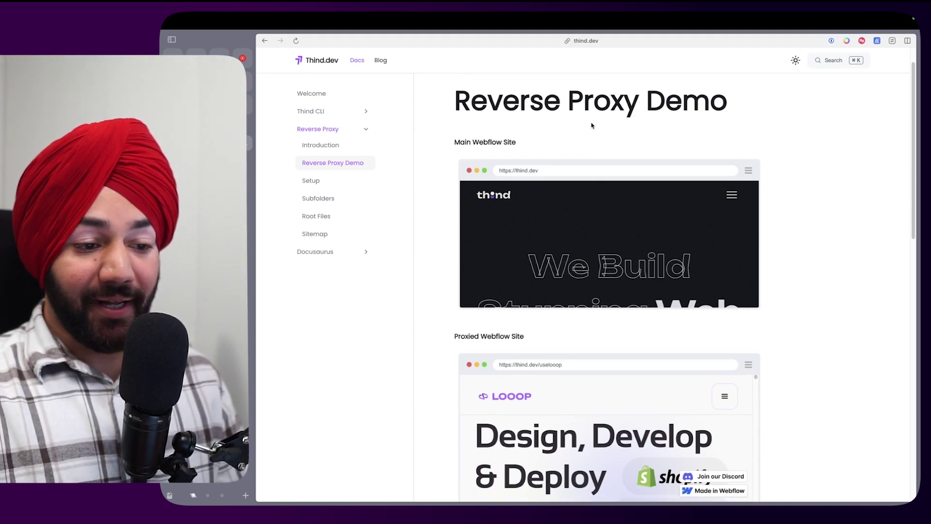
scroll(592, 126, up, 2)
scroll(591, 124, down, 1)
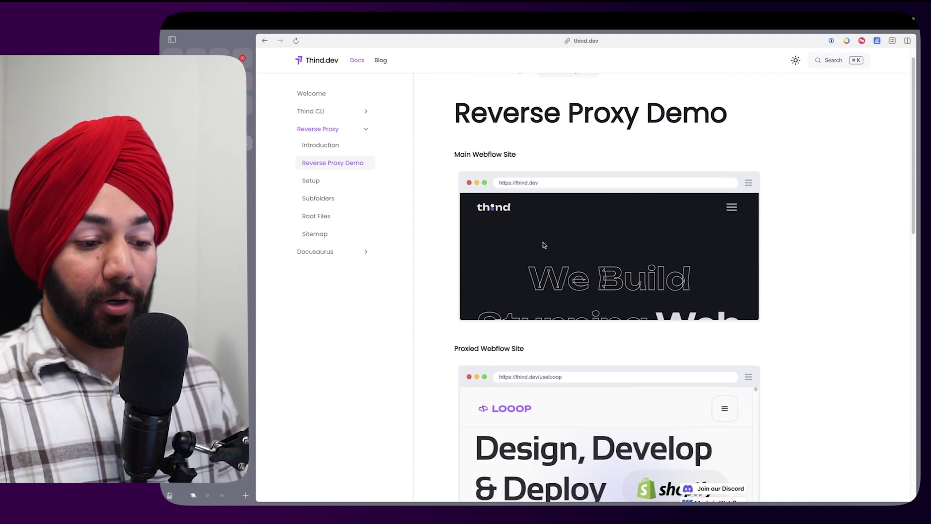
scroll(544, 245, down, 2)
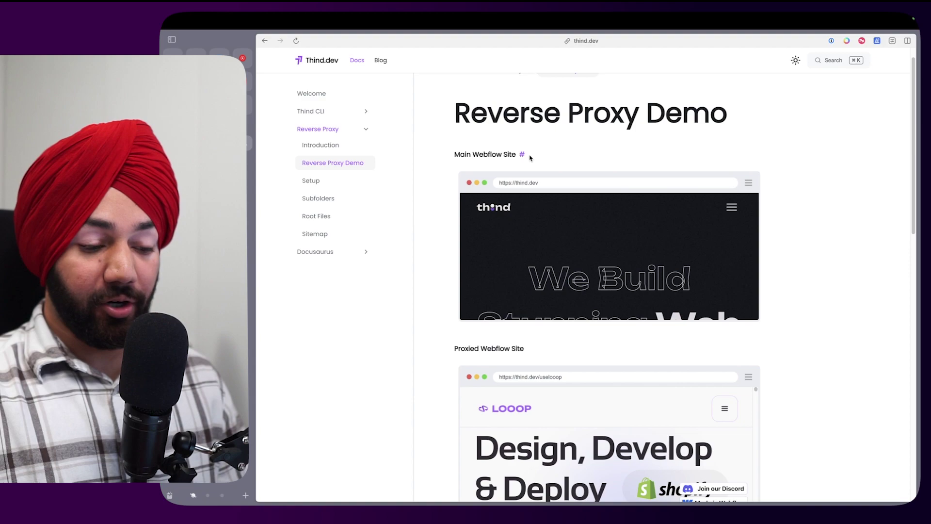
scroll(532, 194, down, 5)
scroll(536, 230, down, 1)
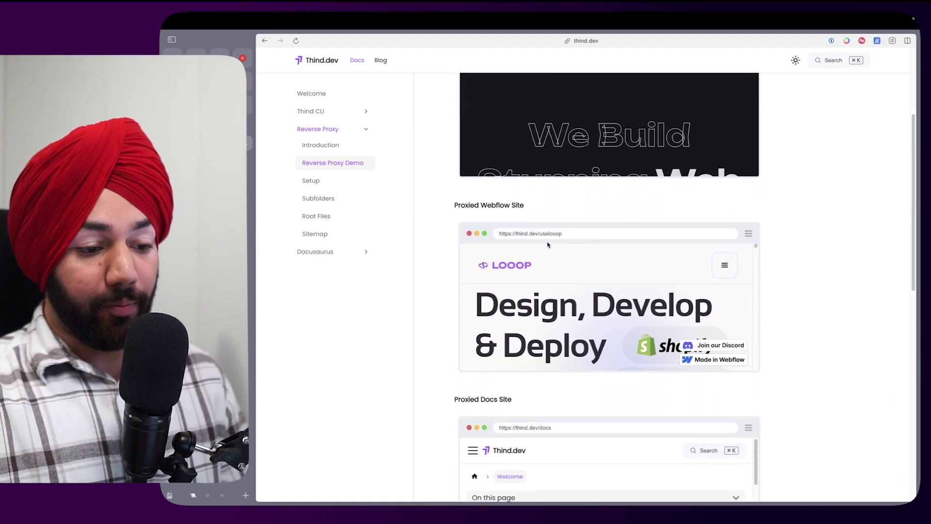
scroll(568, 223, down, 1)
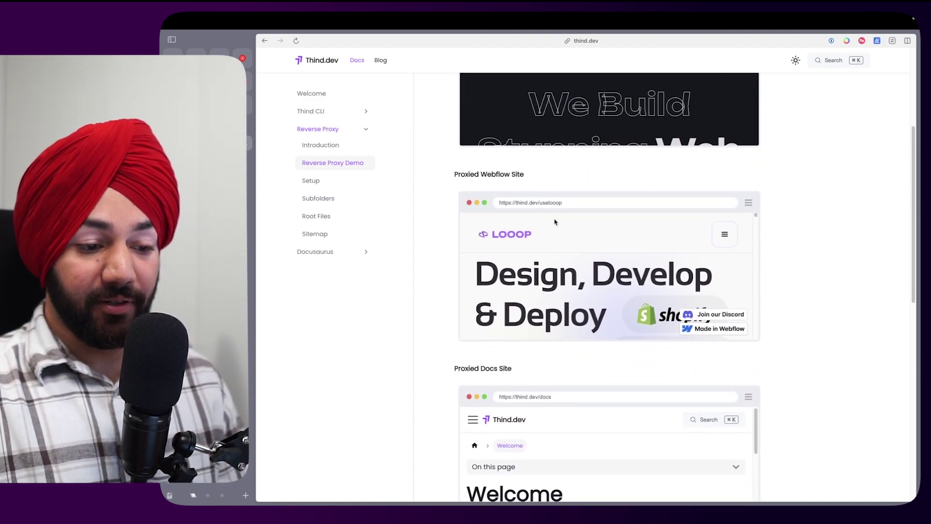
scroll(580, 271, down, 5)
scroll(579, 271, down, 10)
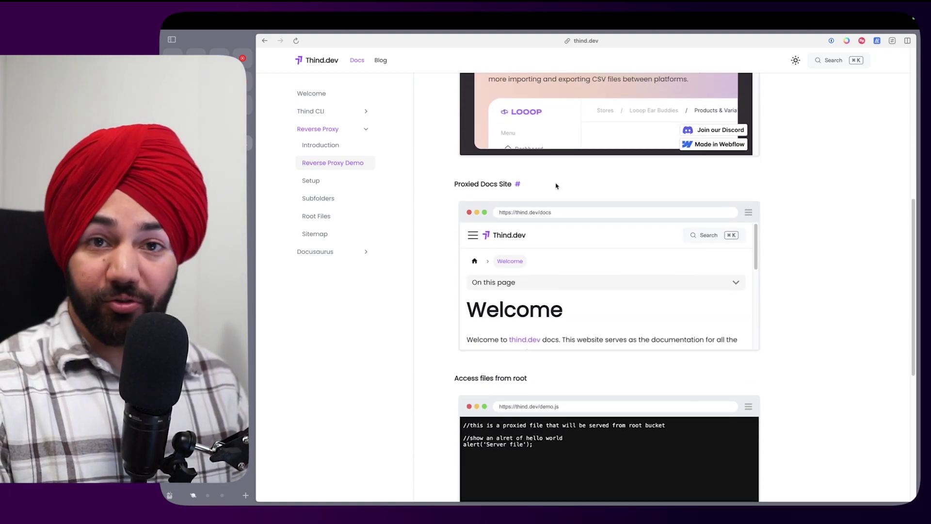
scroll(557, 186, down, 1)
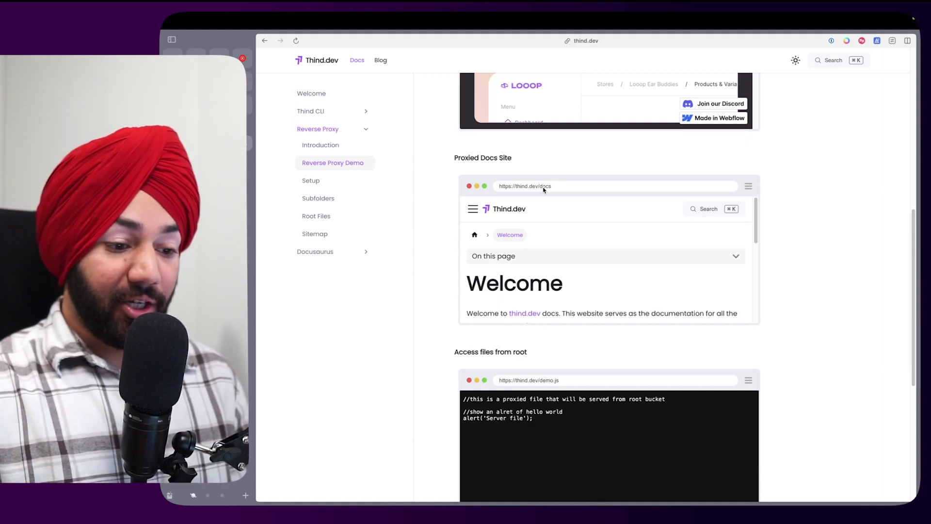
scroll(560, 304, down, 3)
scroll(722, 323, down, 2)
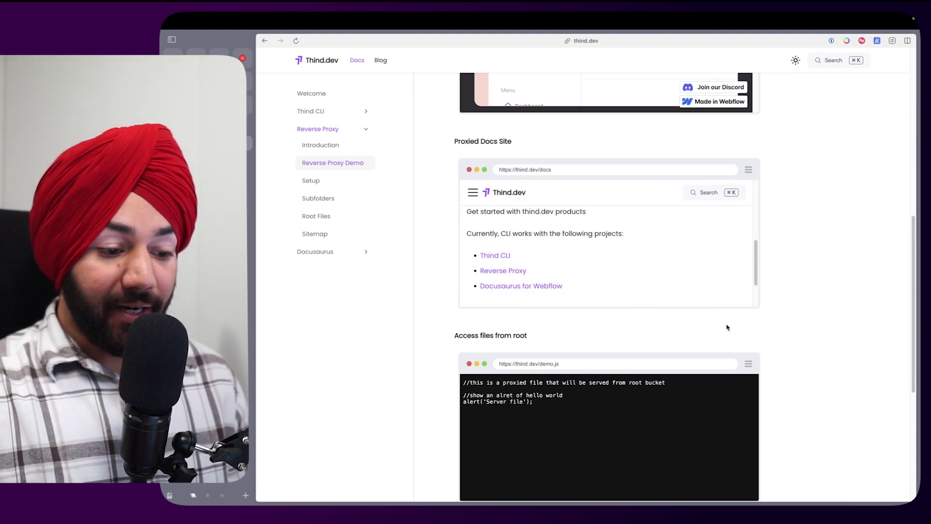
scroll(727, 328, down, 2)
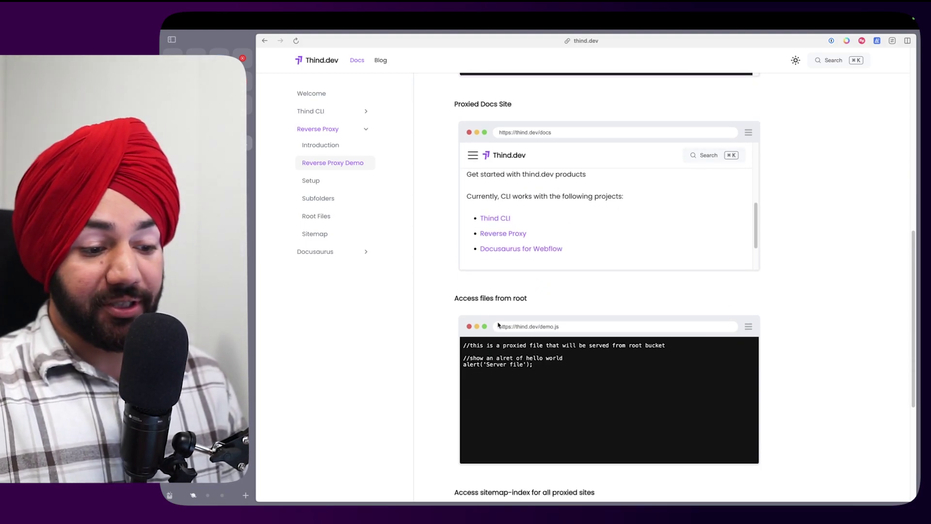
scroll(500, 326, down, 1)
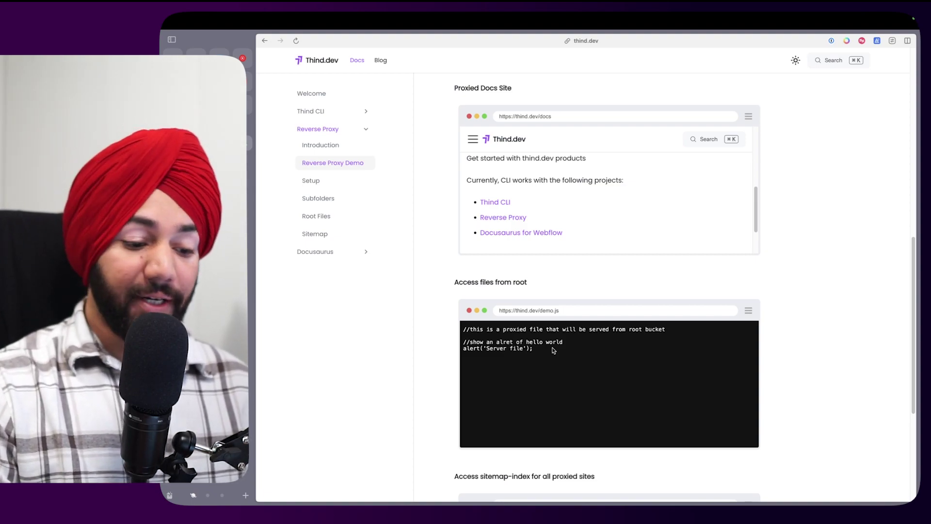
scroll(553, 350, down, 1)
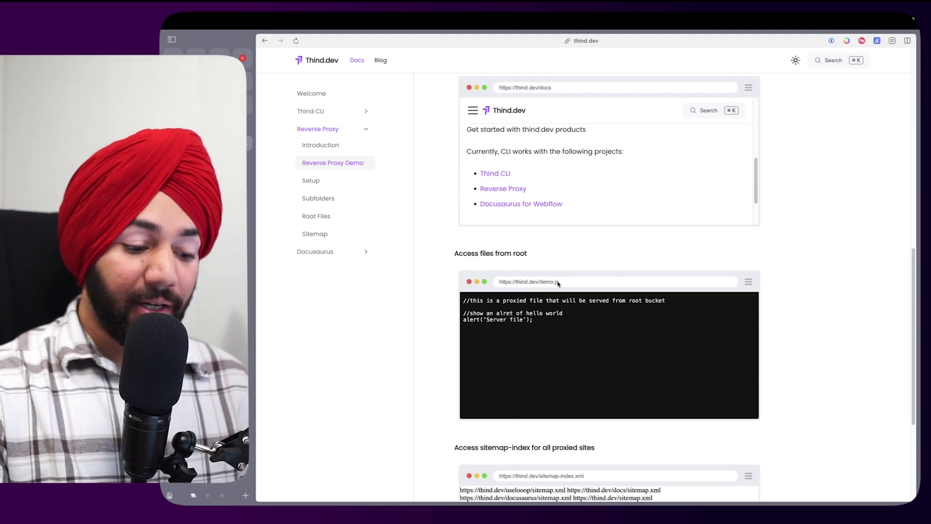
scroll(558, 284, down, 5)
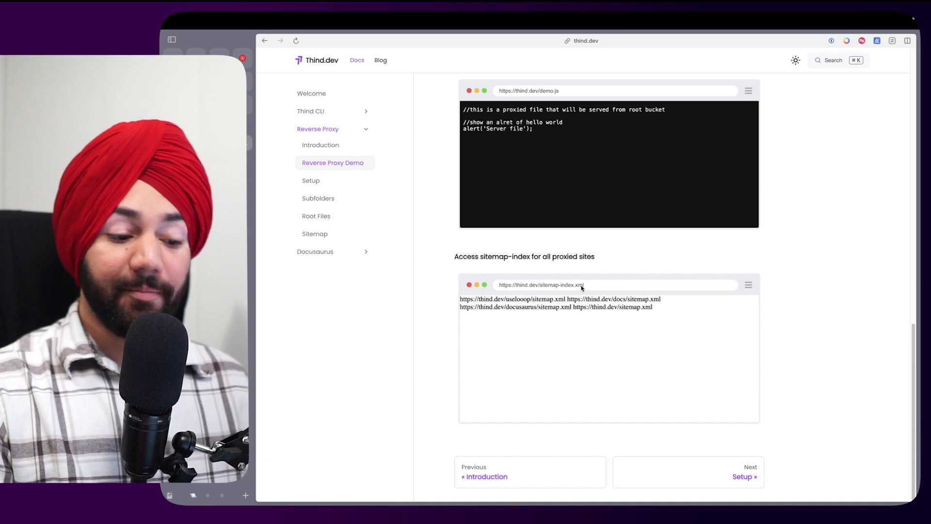
scroll(582, 288, up, 10)
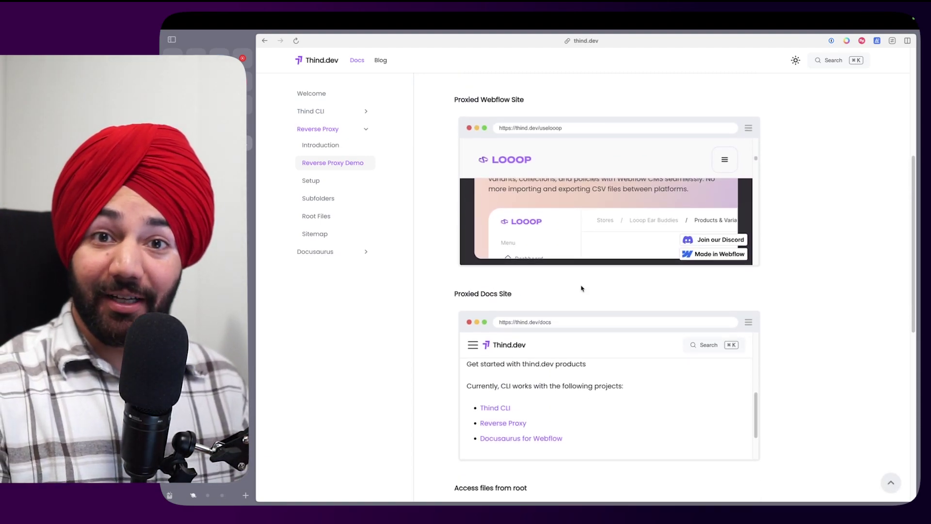
scroll(582, 287, up, 5)
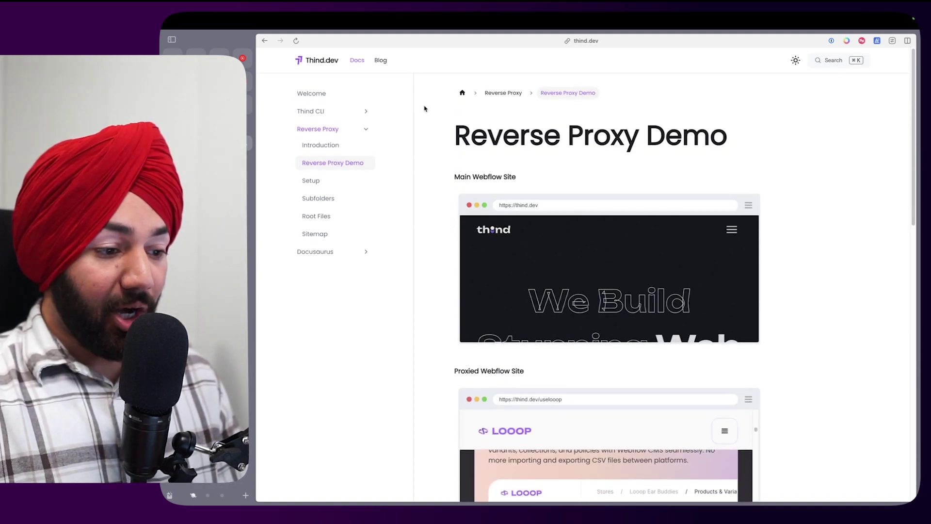
Open the Reverse Proxy Setup page, then switch to the Webflow Thind Proxy notes board
click(340, 183)
scroll(639, 208, down, 1)
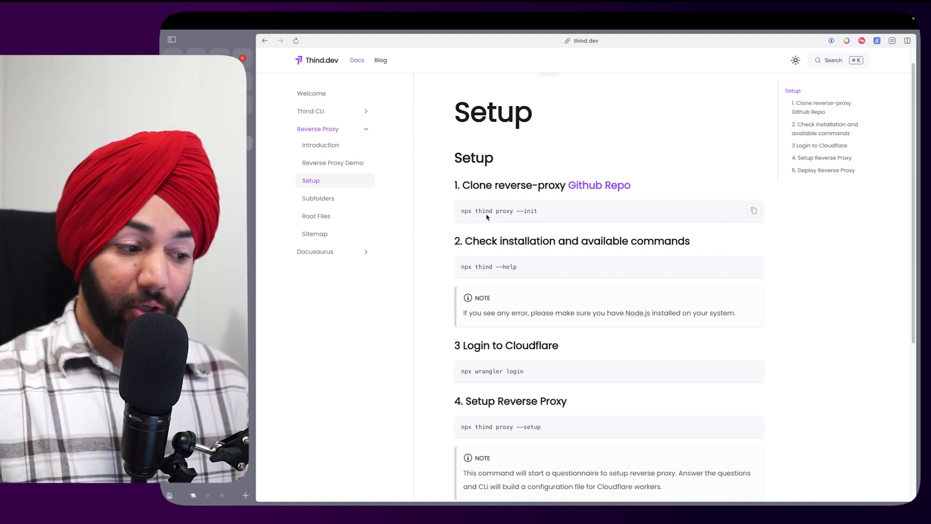
key(ctrl+Tab)
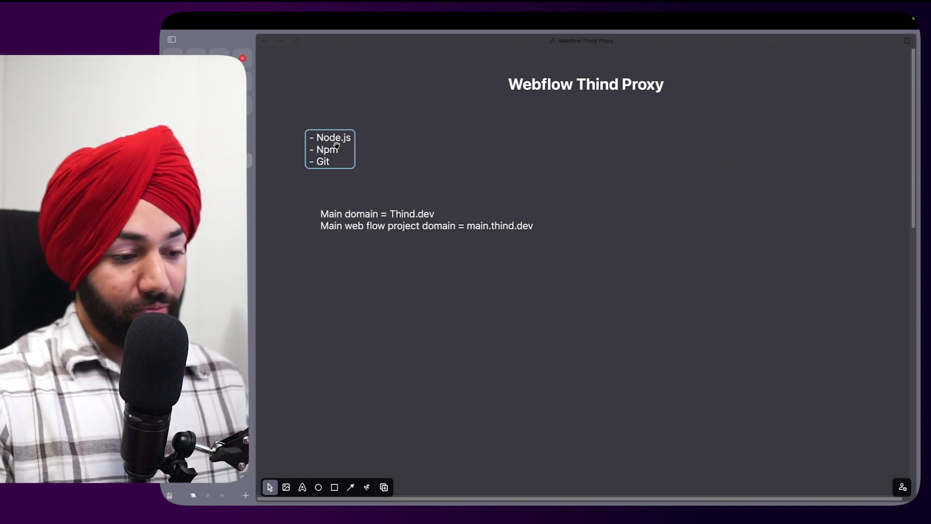
Return to the reverse proxy Setup docs page
key(ctrl+Tab)
scroll(502, 263, down, 1)
scroll(502, 263, up, 1)
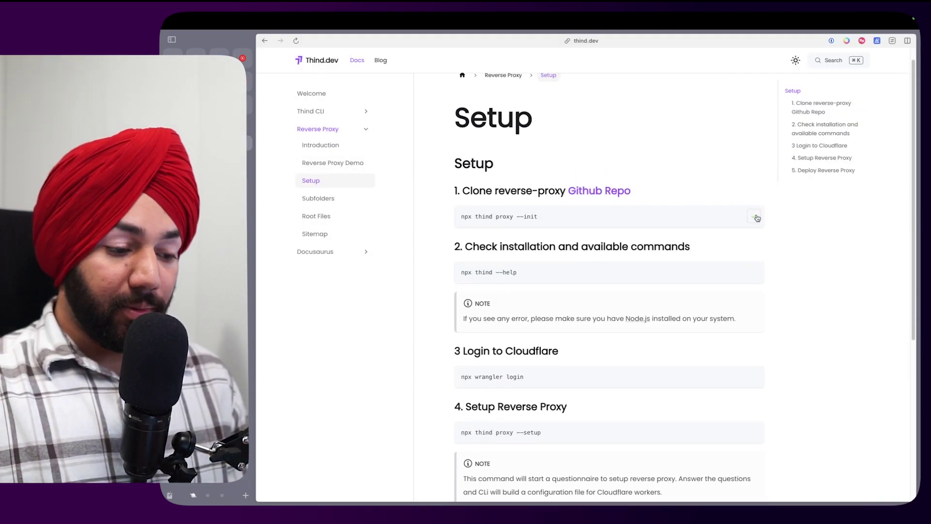
key(ctrl+Left)
key(ctrl+Right)
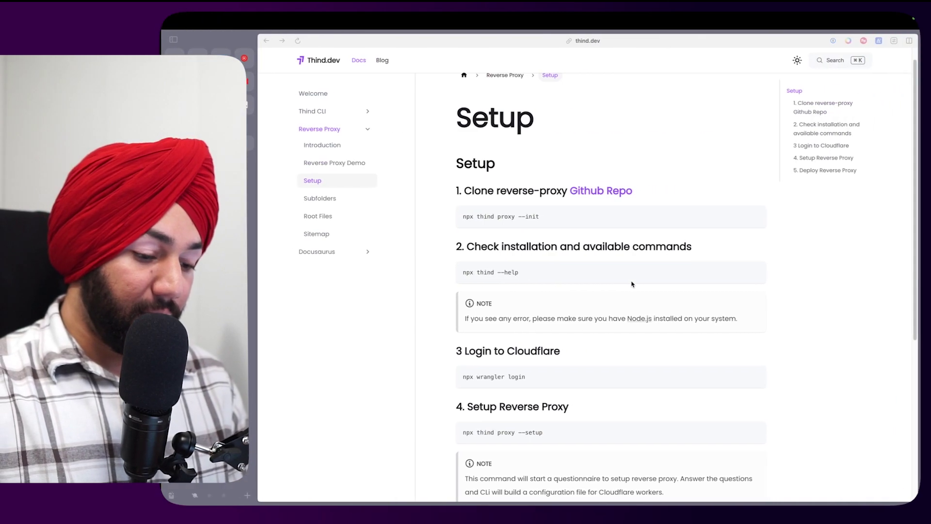
Launch Terminal through system search with 'ter' and go to its desktop
key(super+space)
text(ter)
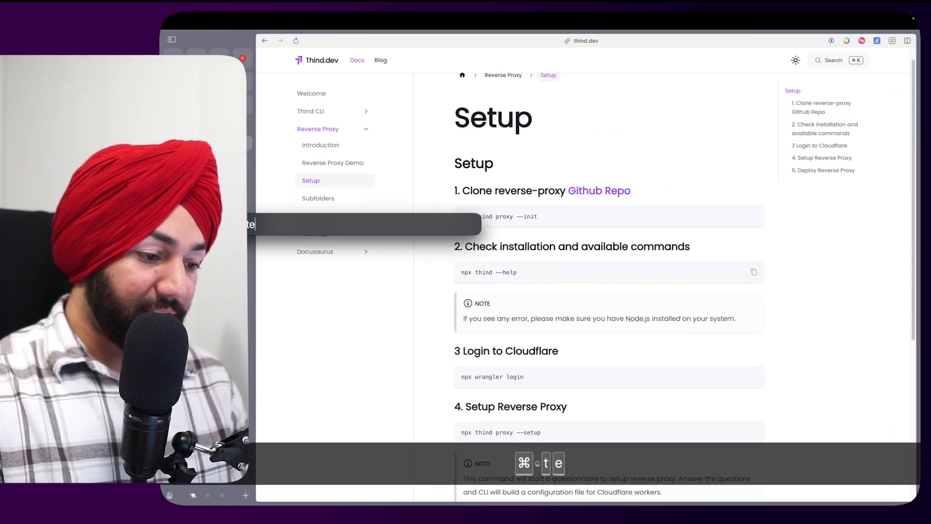
key(Return)
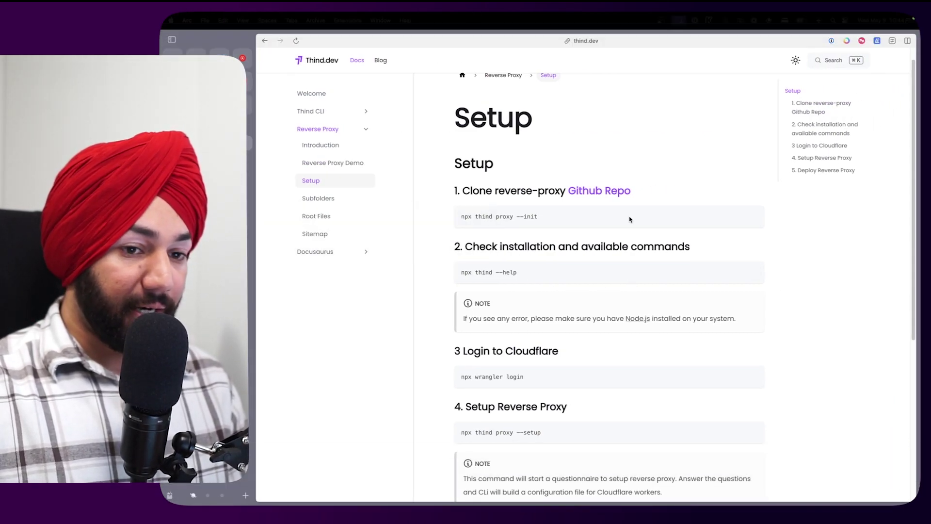
key(ctrl+Left)
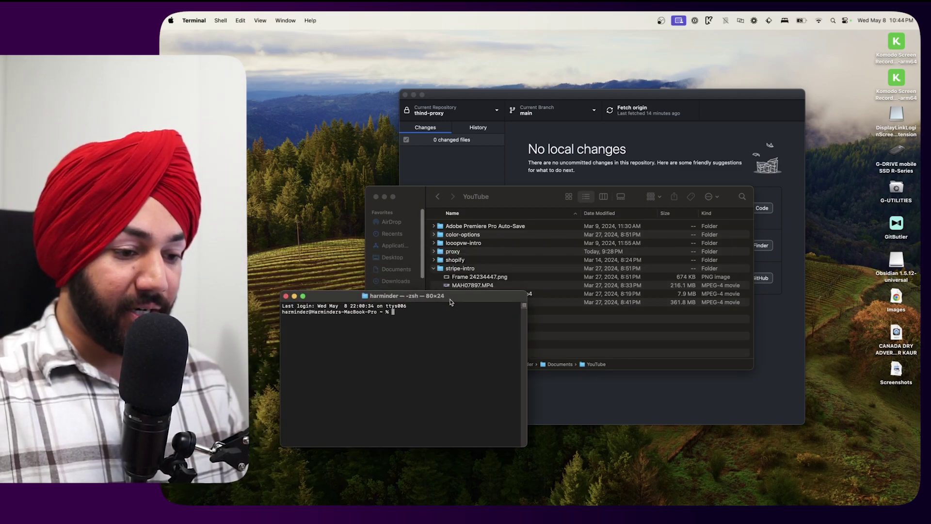
Move the Finder window aside and cd into documents/youtube in Terminal
click(515, 207)
drag(515, 208, 597, 144)
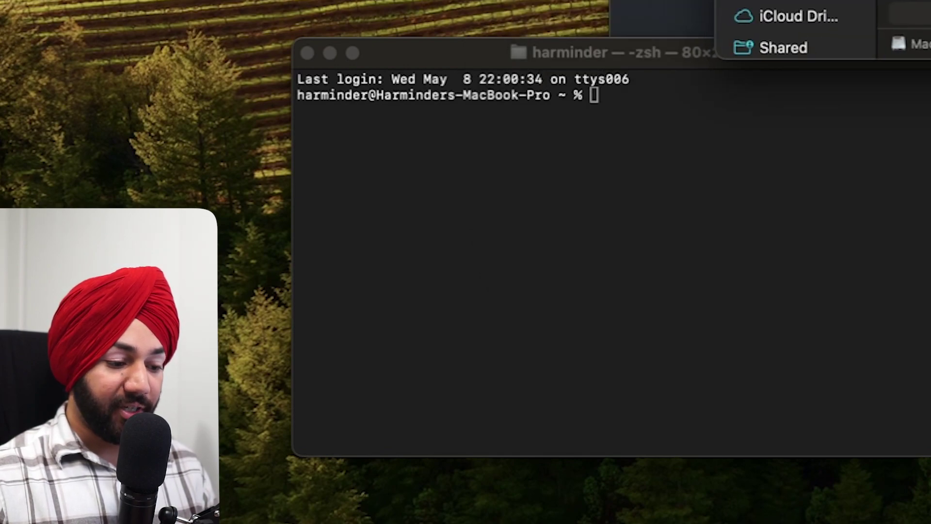
click(490, 64)
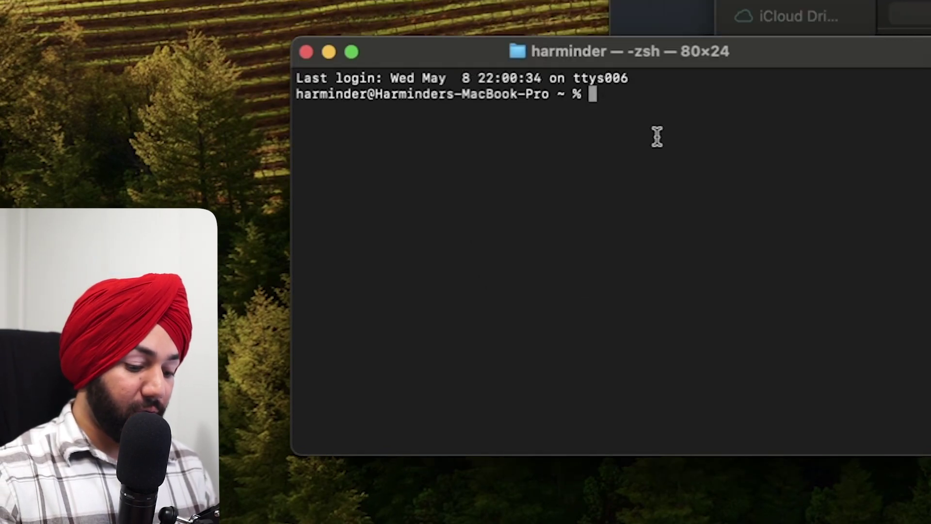
text(cd doc)
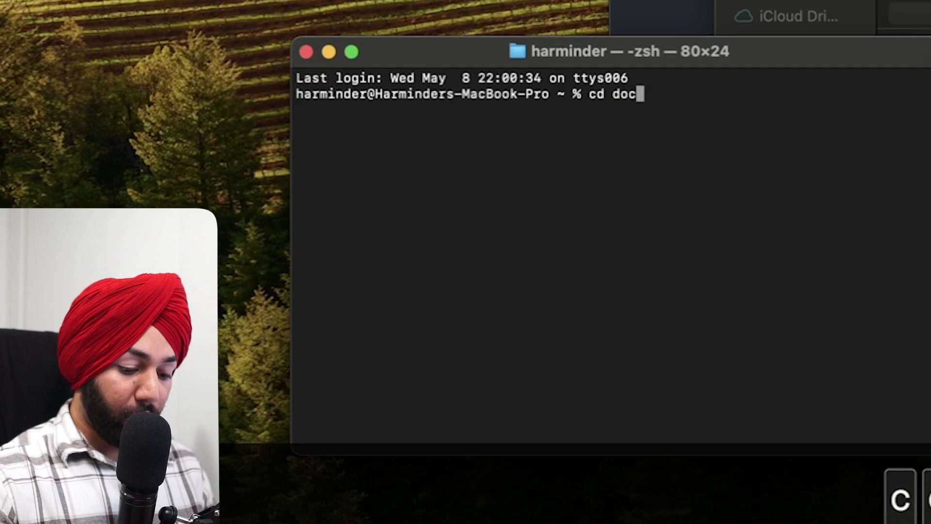
text(uments/)
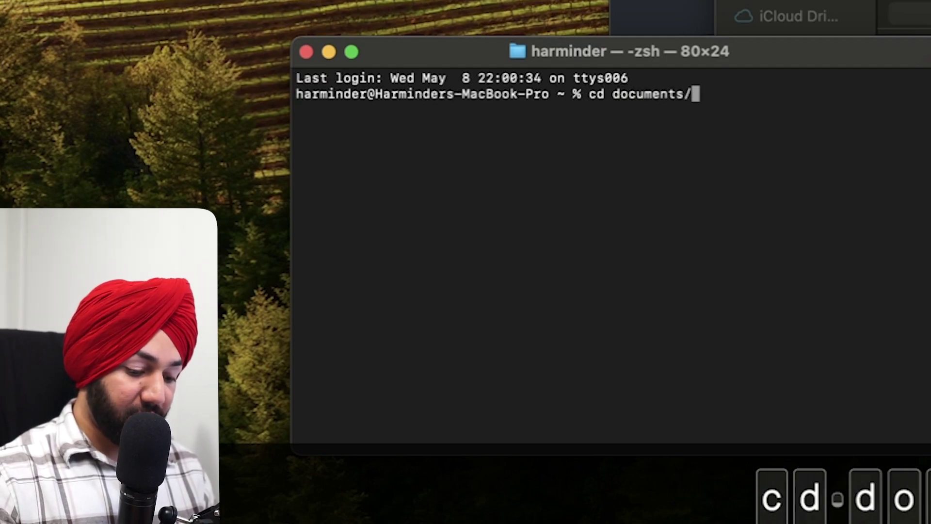
text(youtube)
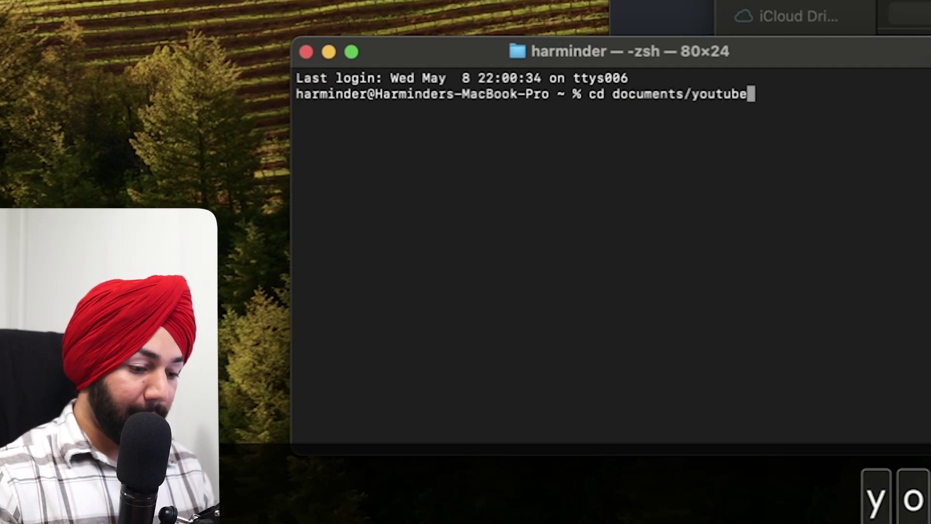
key(Return)
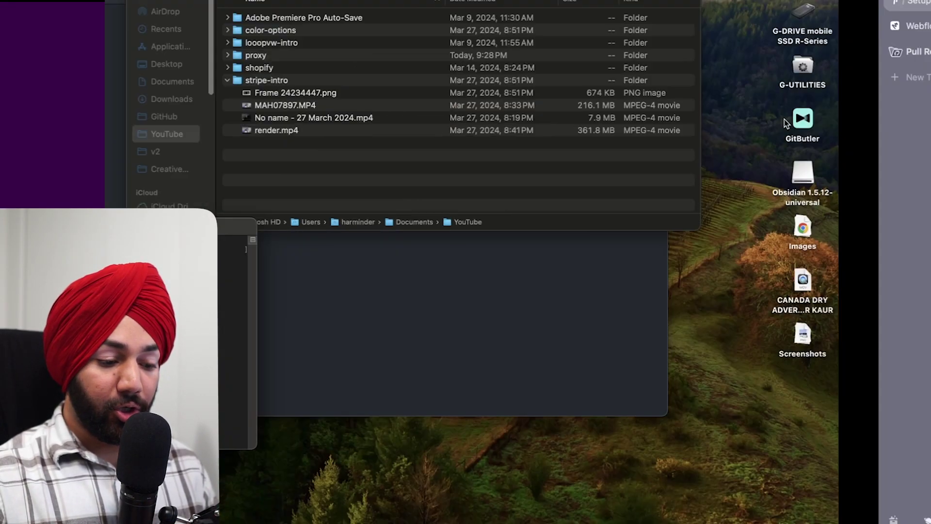
Paste npx thind proxy --init at the prompt, check the reverse-proxy GitHub repository, then return to Terminal
text(npx thind proxy --init)
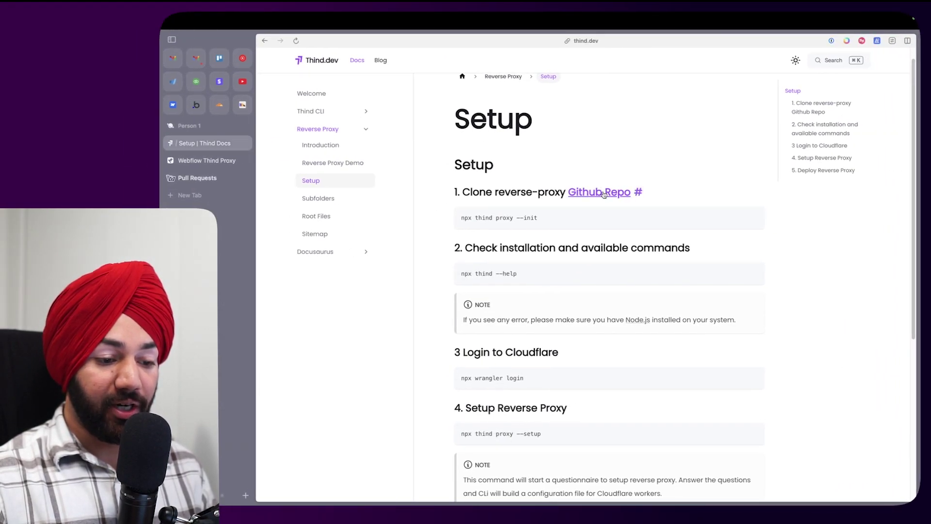
click(604, 194)
scroll(578, 217, down, 1)
scroll(578, 216, down, 10)
scroll(534, 281, up, 12)
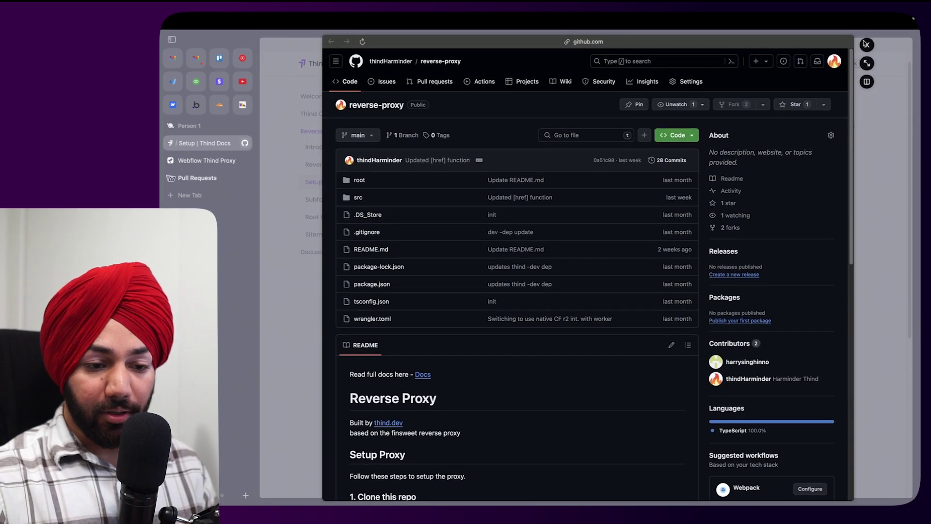
click(855, 43)
key(ctrl+Left)
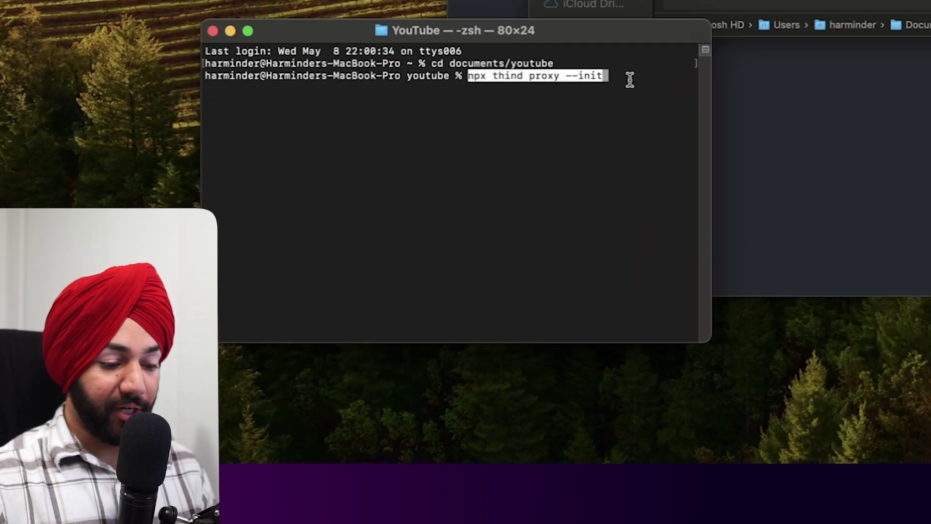
Run npx thind proxy --init and name the new project yt-proxy
key(Right)
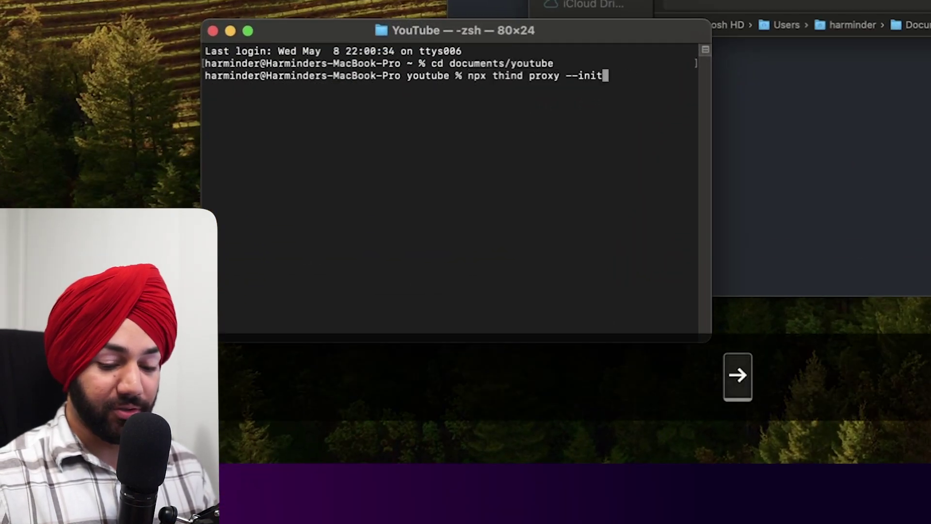
key(Return)
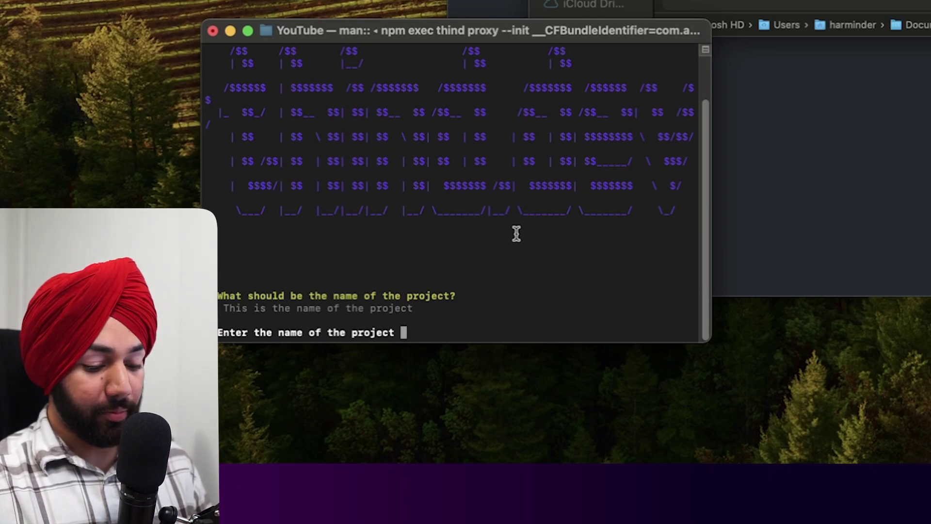
text(yt)
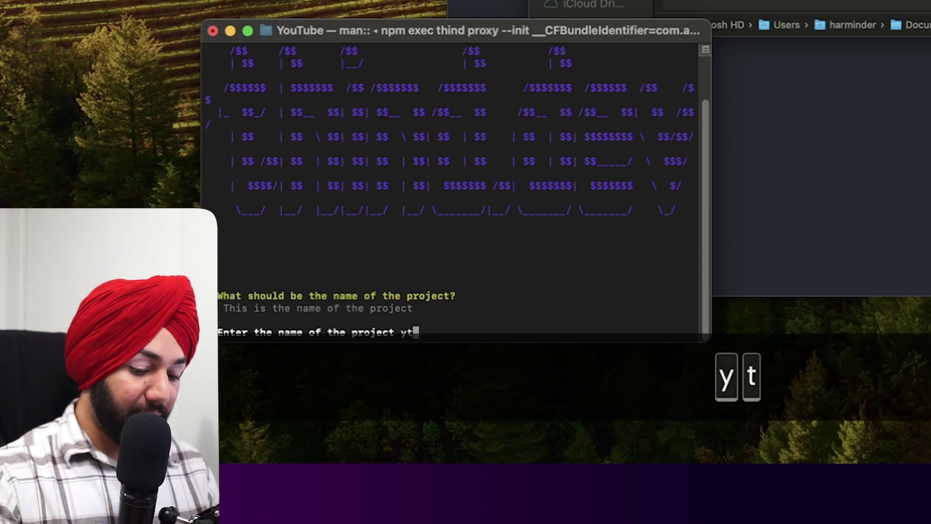
text(-proxy)
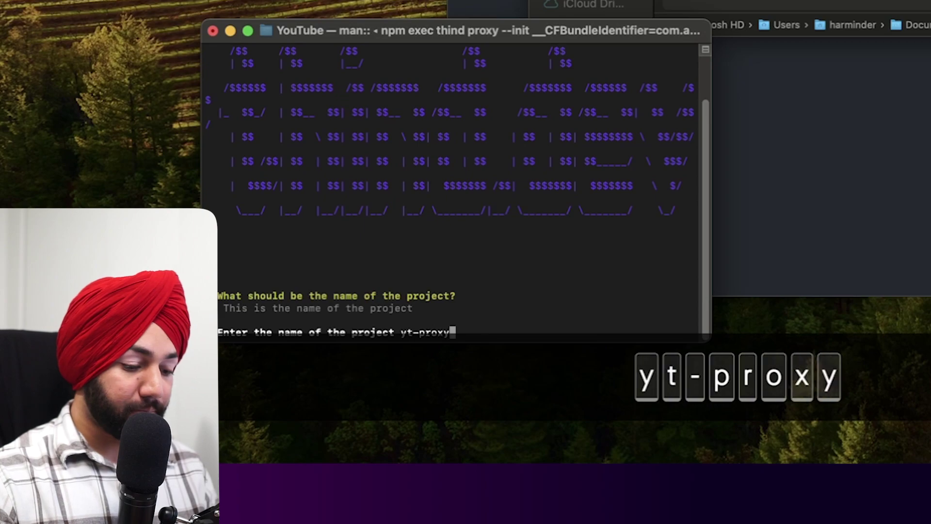
key(Return)
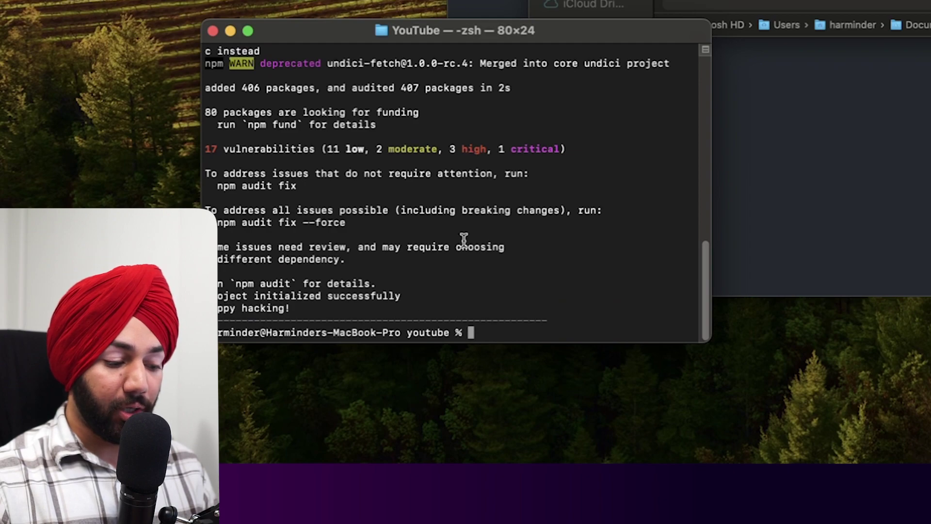
Inspect the yt-proxy folder in Finder and drag it into VS Code
click(827, 25)
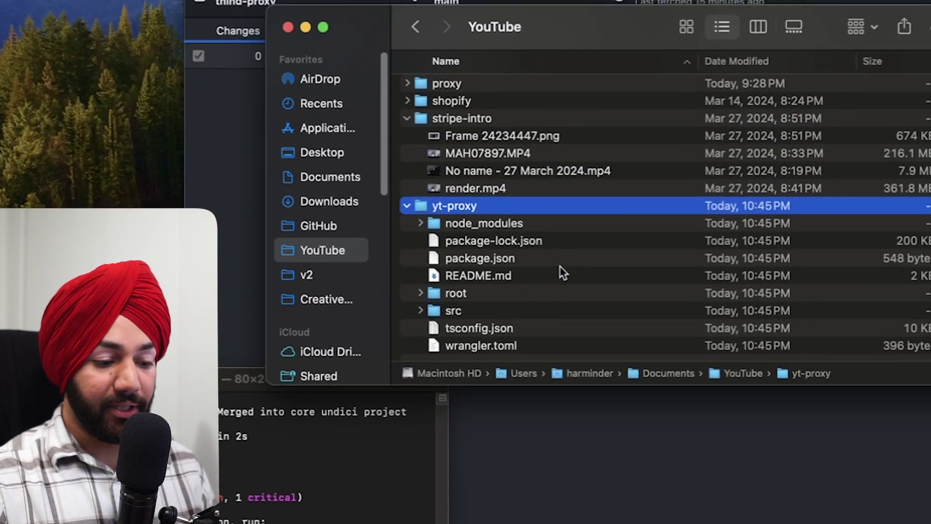
scroll(515, 272, up, 1)
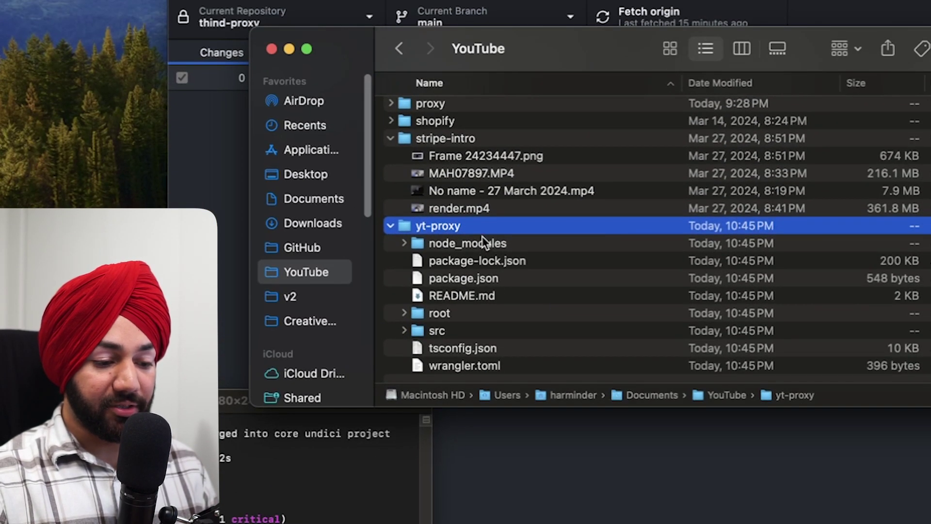
scroll(388, 231, up, 1)
click(391, 237)
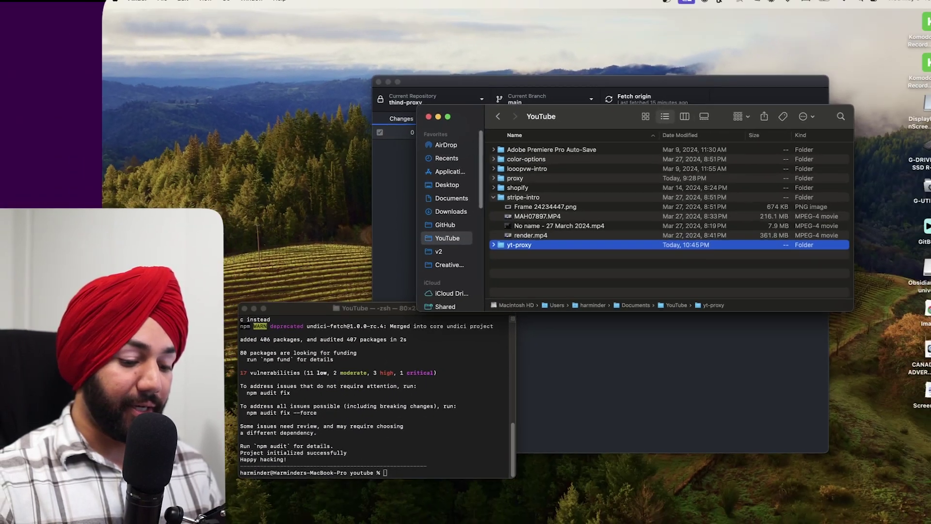
drag(438, 284, 563, 493)
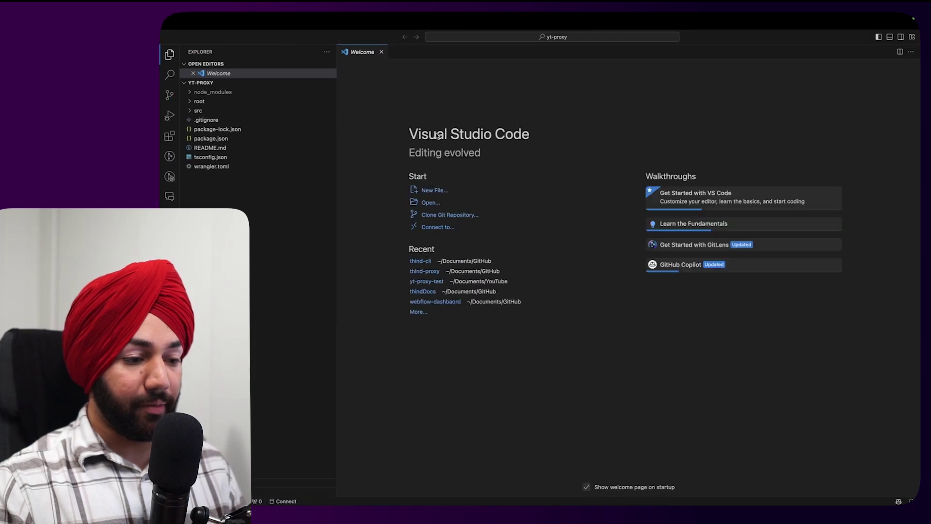
Close the Welcome tab, bring up the integrated terminal panel, and return to the Thind.dev Setup docs
click(382, 52)
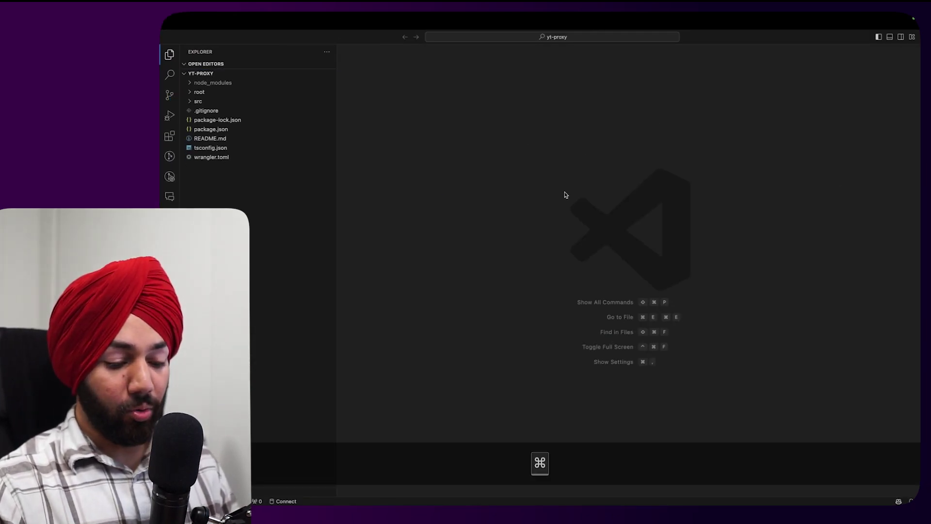
key(super+j)
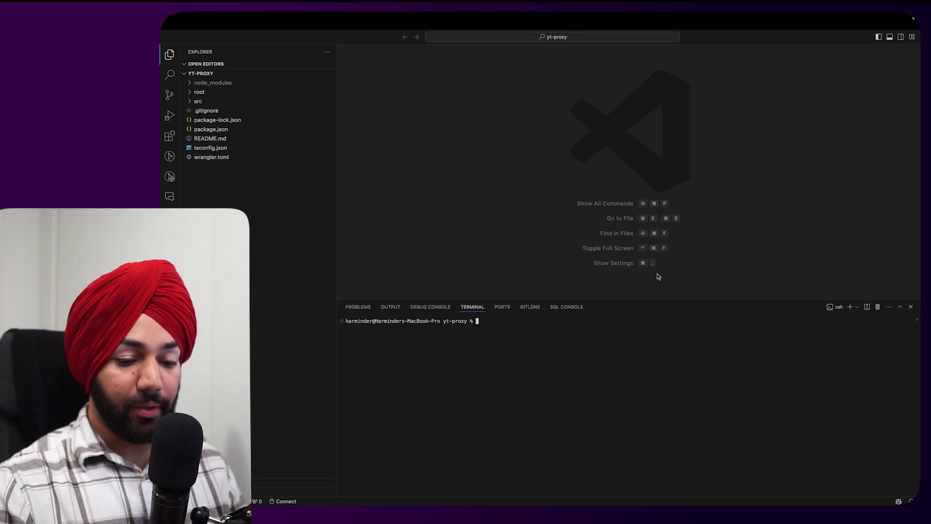
click(911, 307)
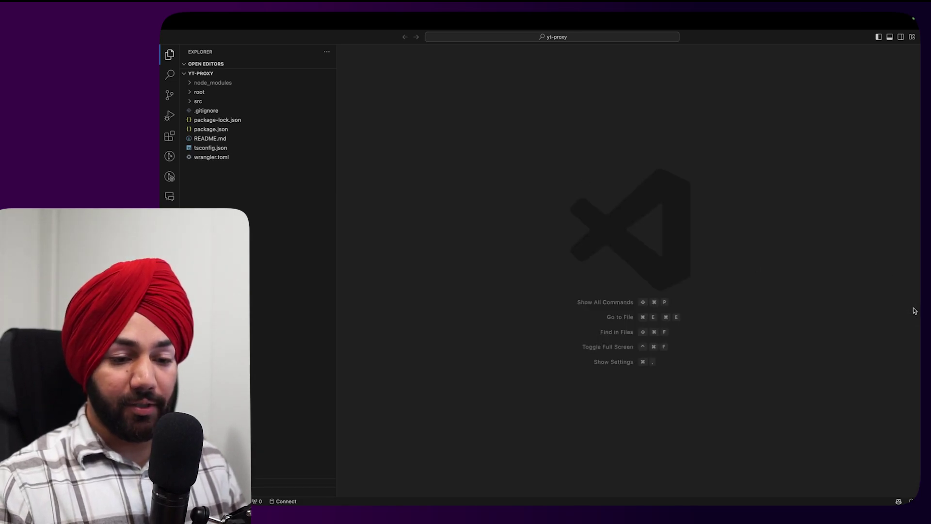
click(890, 37)
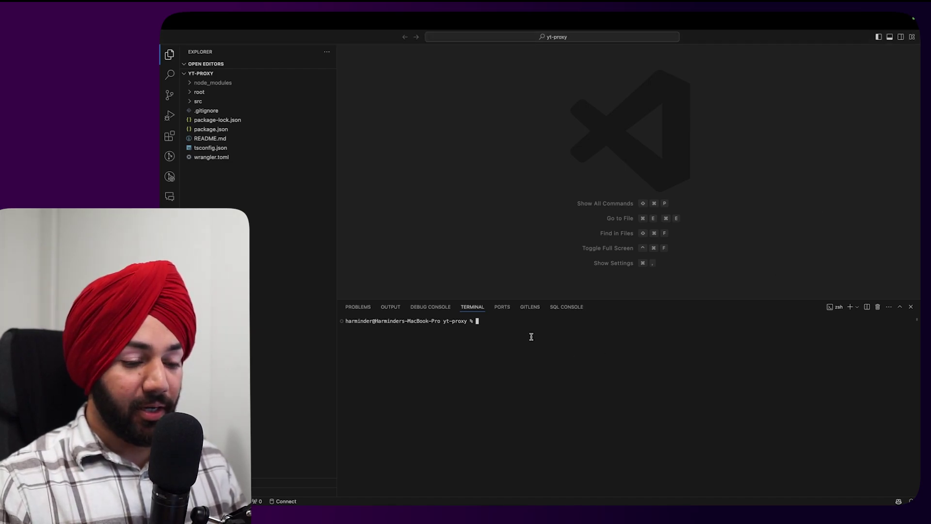
key(super+Tab)
scroll(510, 300, down, 2)
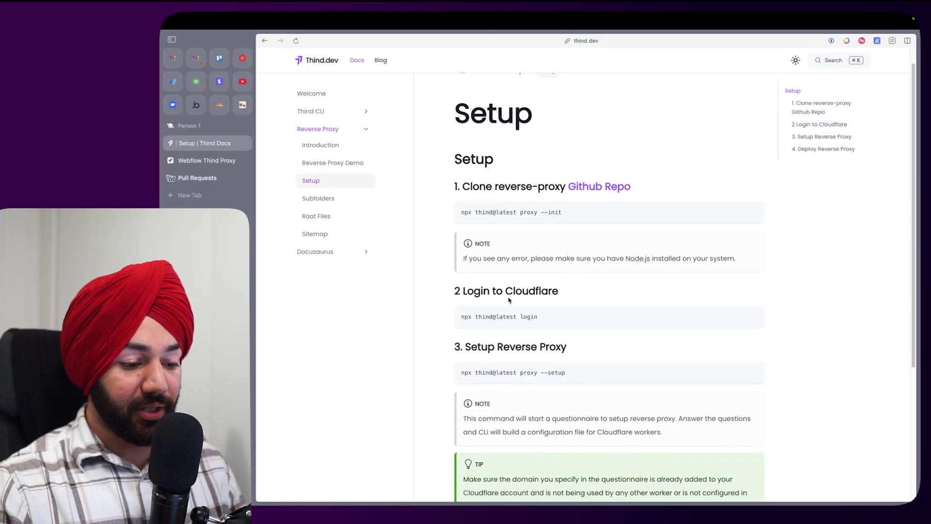
Read the Login to Cloudflare step, then start typing an npx command in the VS Code terminal
scroll(510, 315, down, 3)
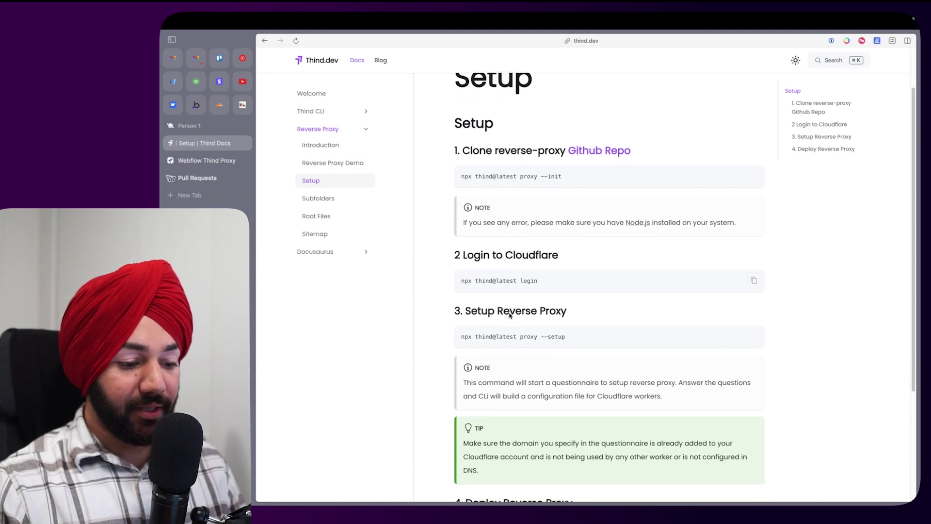
scroll(510, 315, down, 1)
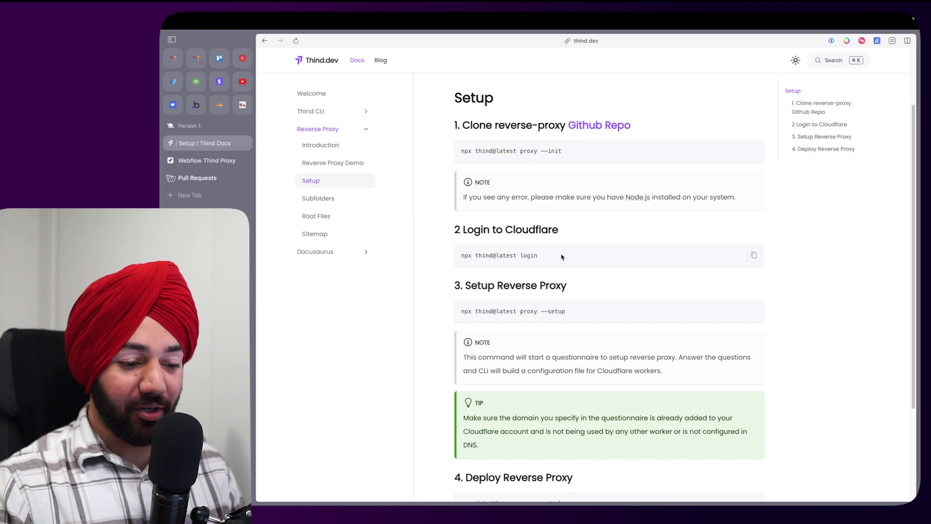
key(ctrl+Left)
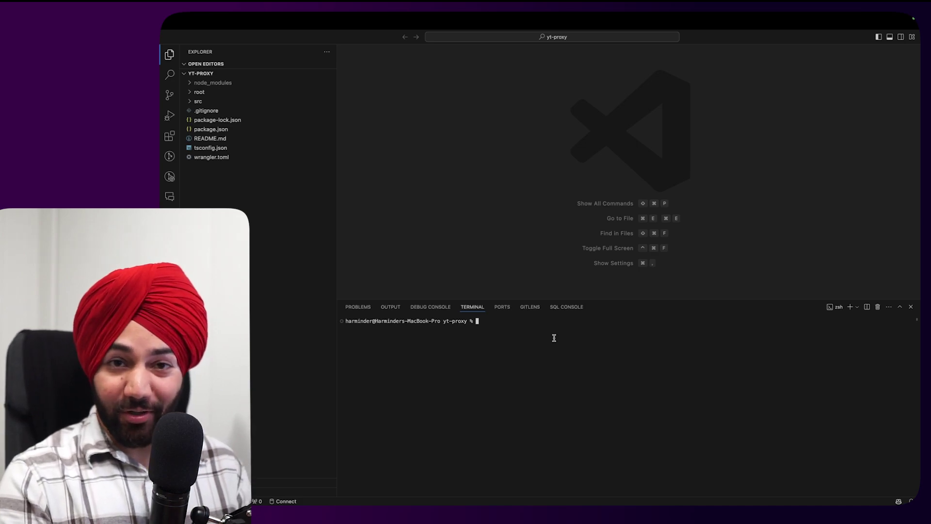
key(ctrl+Right)
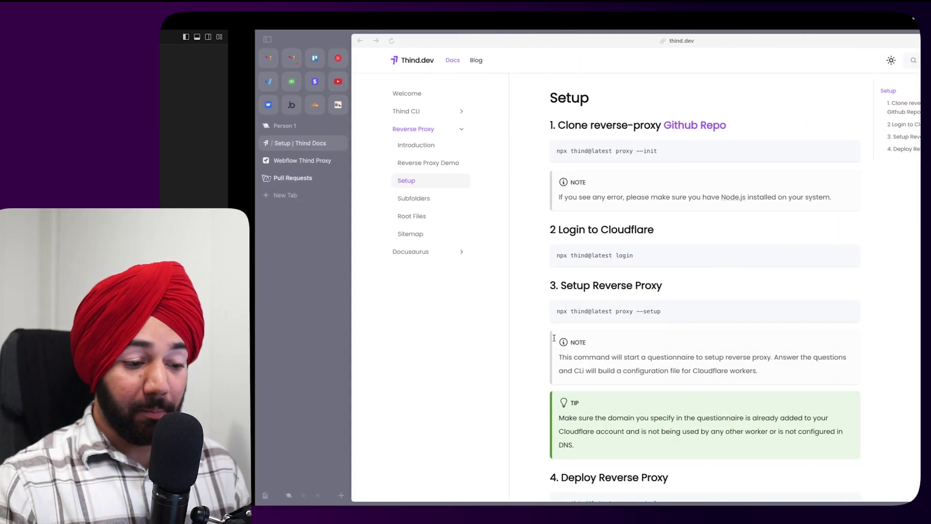
scroll(559, 281, up, 1)
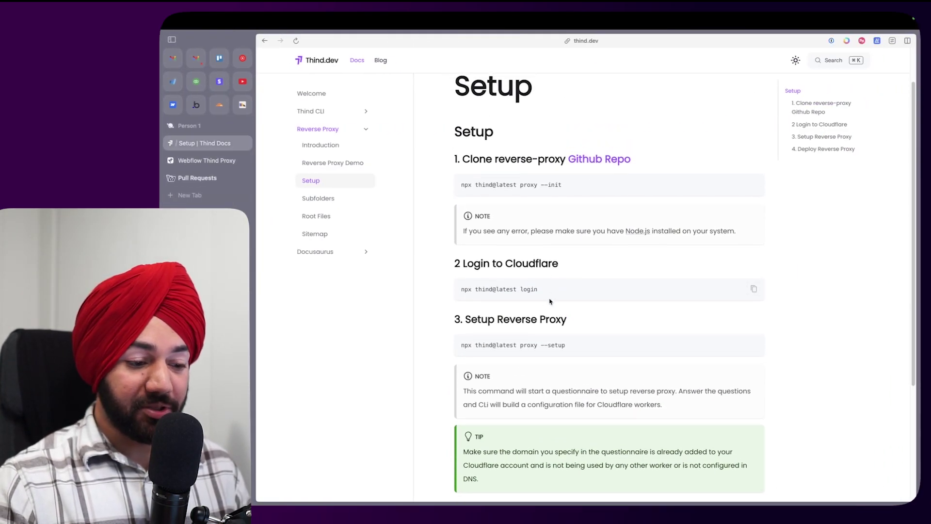
key(ctrl+Left)
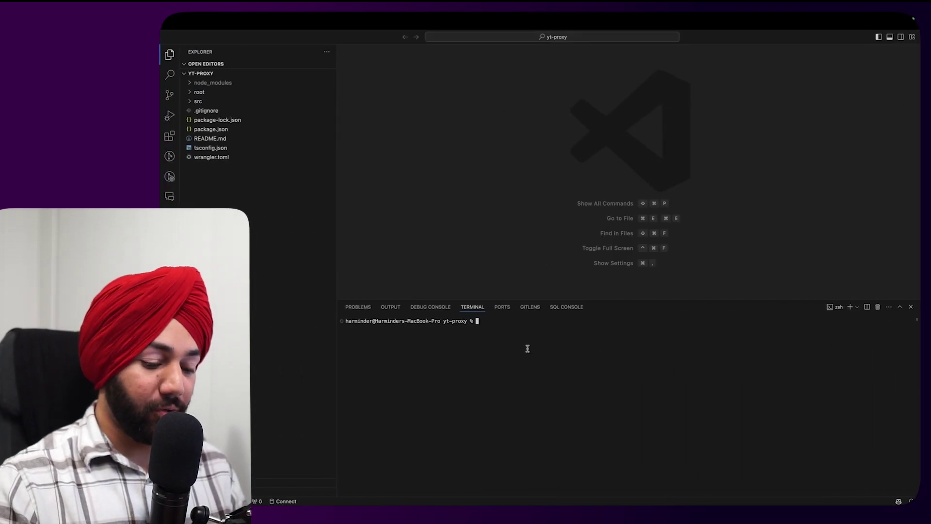
text(npx wranf)
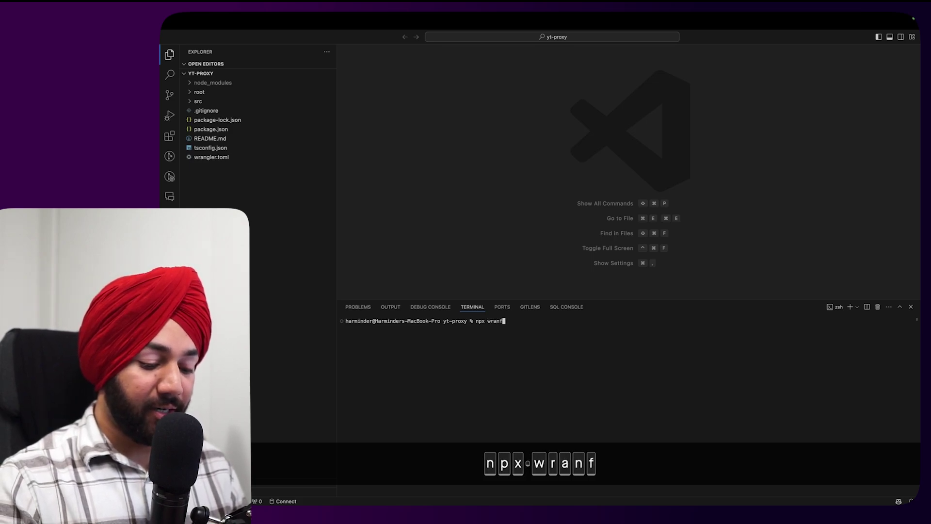
Run npx wrangler login and allow access on the Cloudflare authorization page
key(BackSpace)
text(gle)
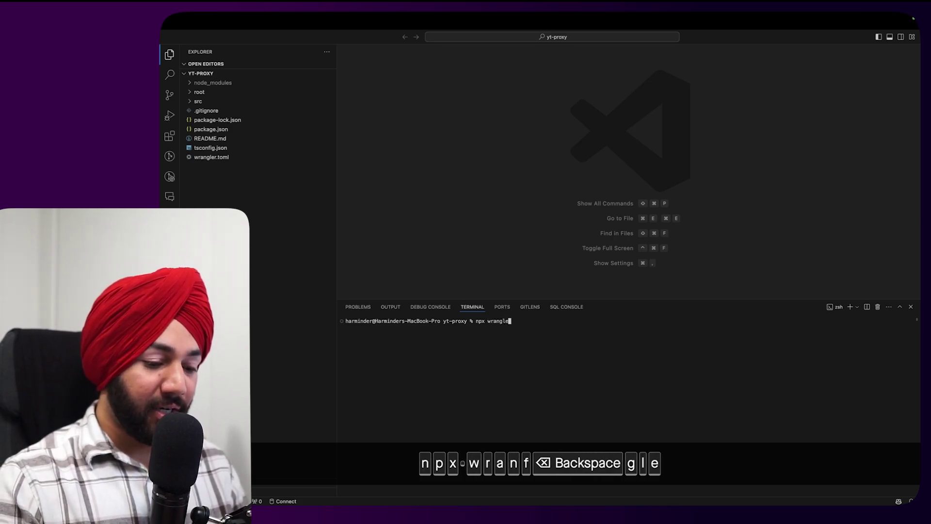
text(r login)
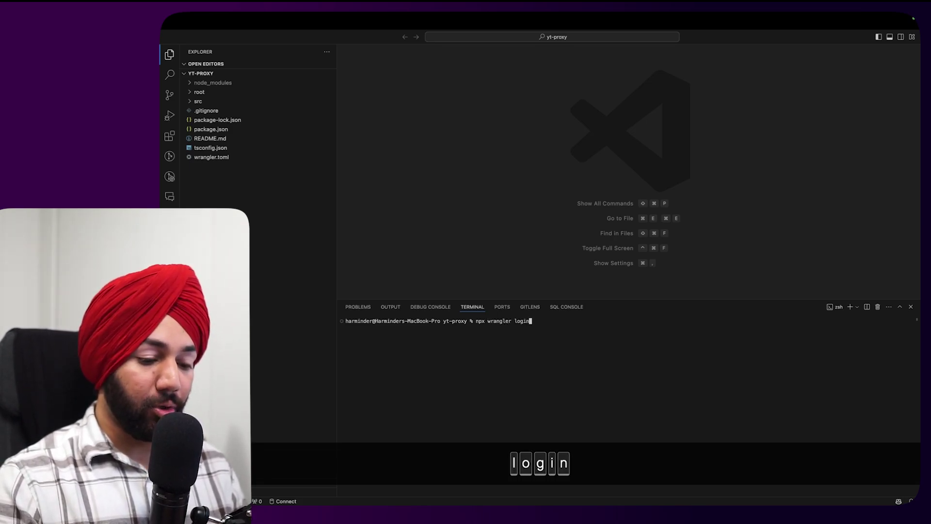
key(Return)
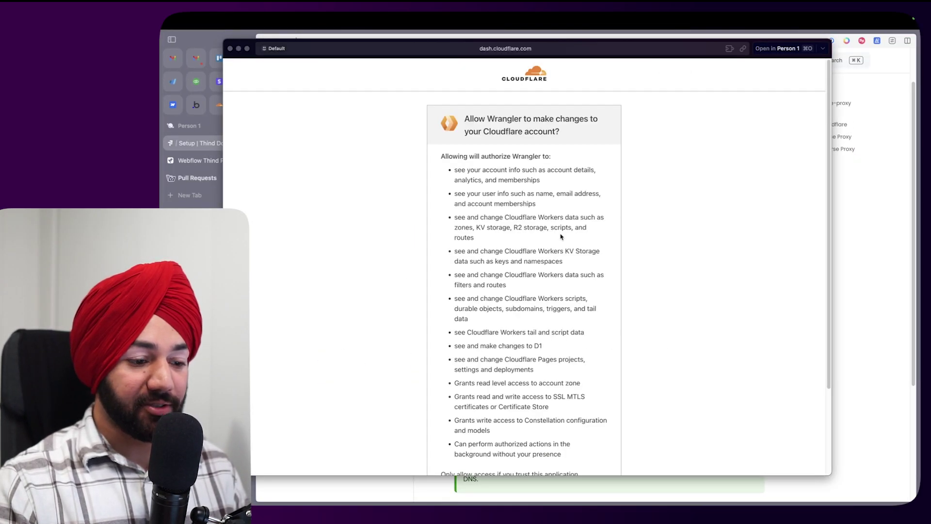
scroll(561, 259, down, 5)
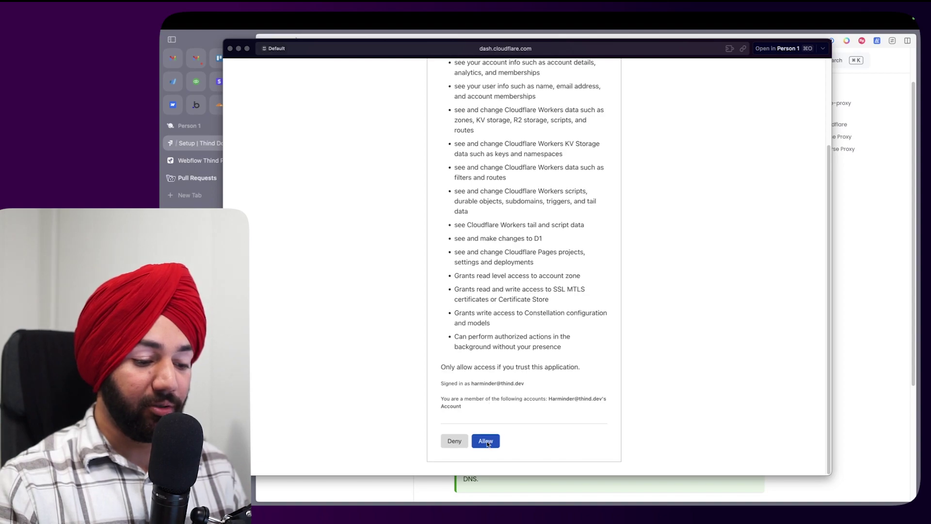
click(486, 441)
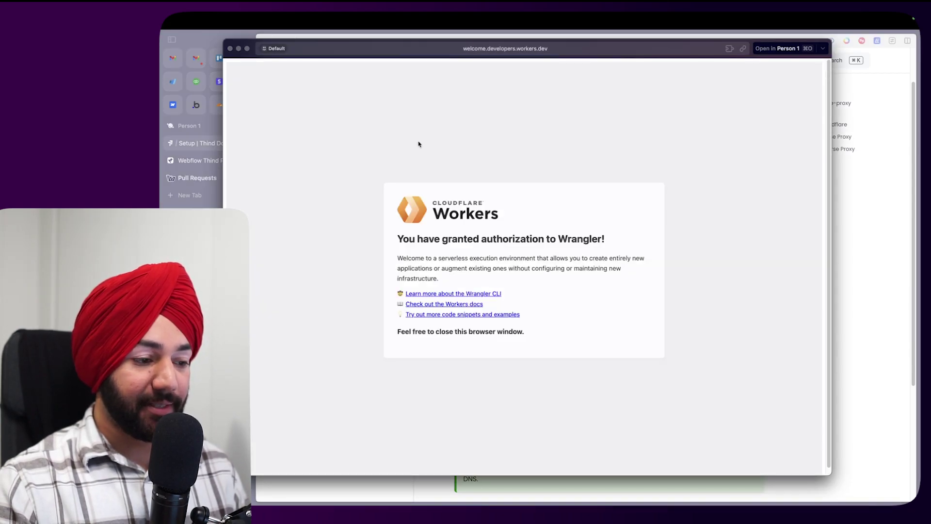
click(230, 48)
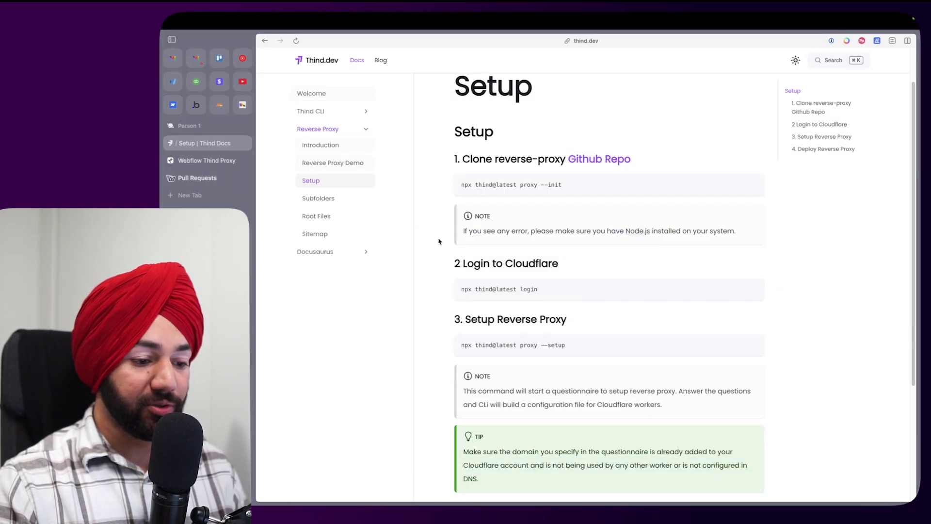
key(ctrl+Left)
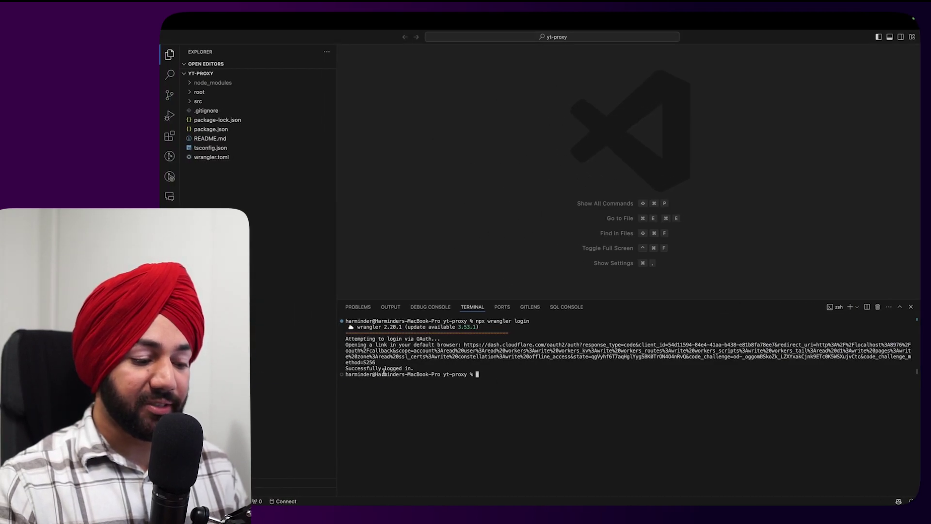
Copy the setup command from the docs and run npx thind@latest proxy --setup in the terminal
key(ctrl+Right)
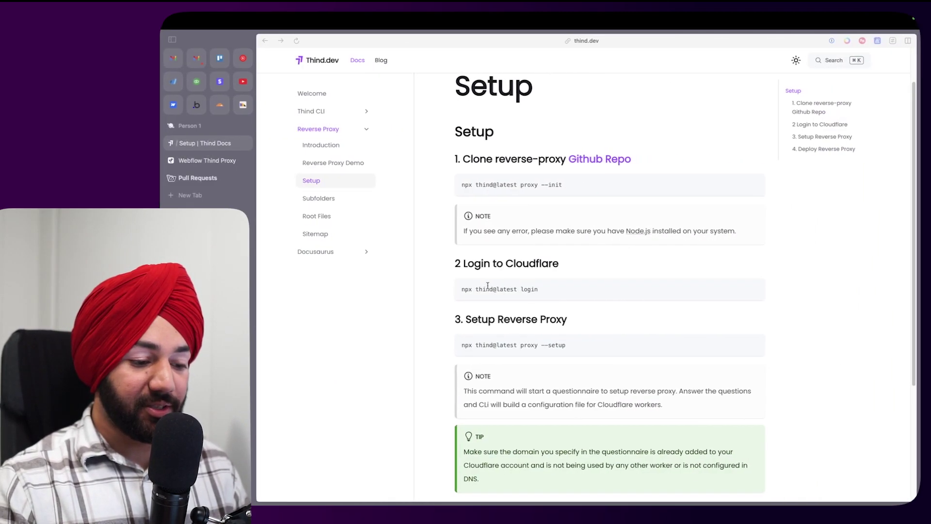
scroll(510, 282, down, 2)
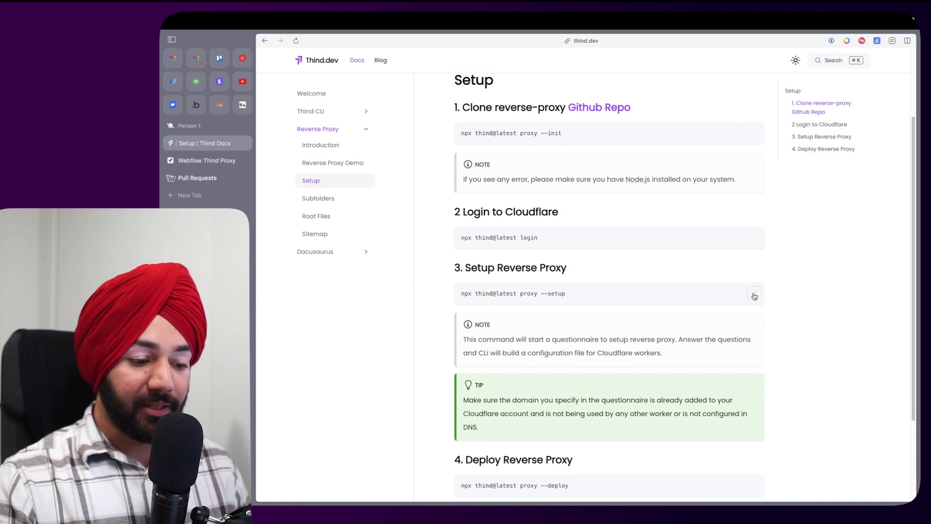
key(ctrl+Left)
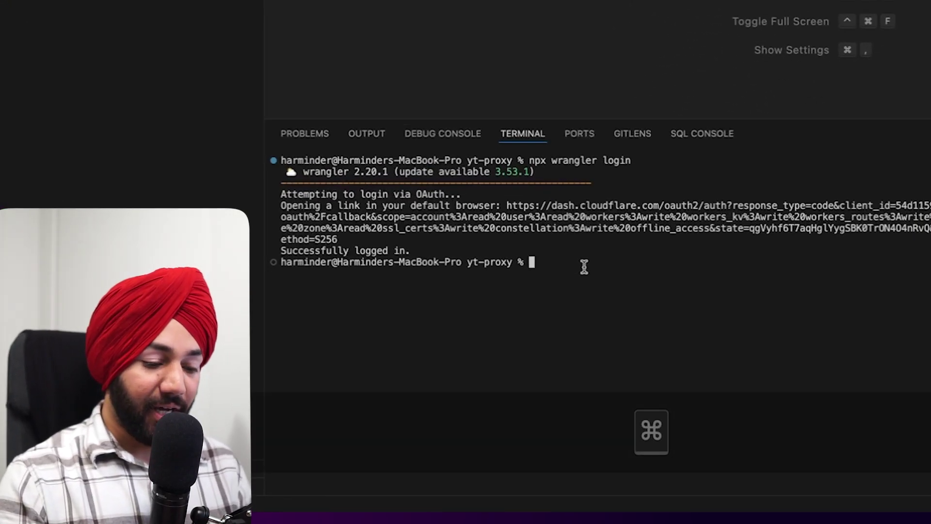
text(npx thind@latest proxy --setup)
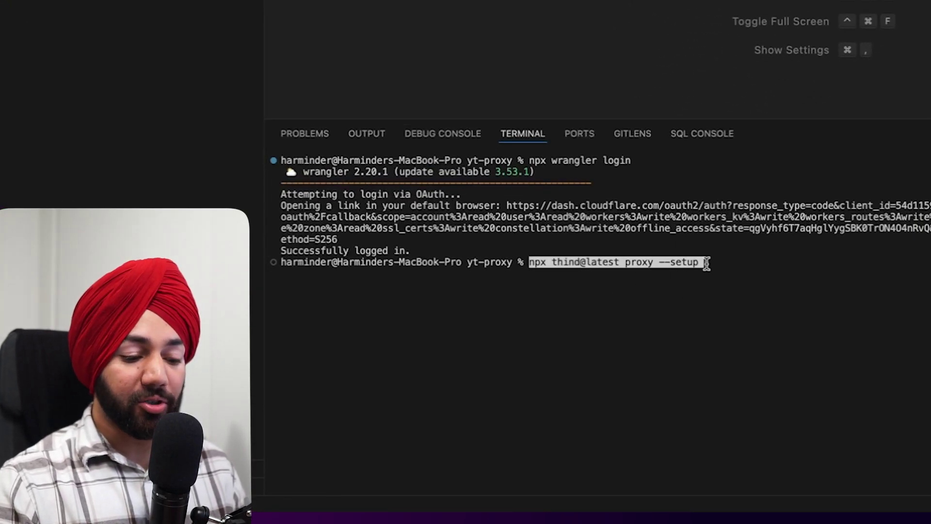
key(Right)
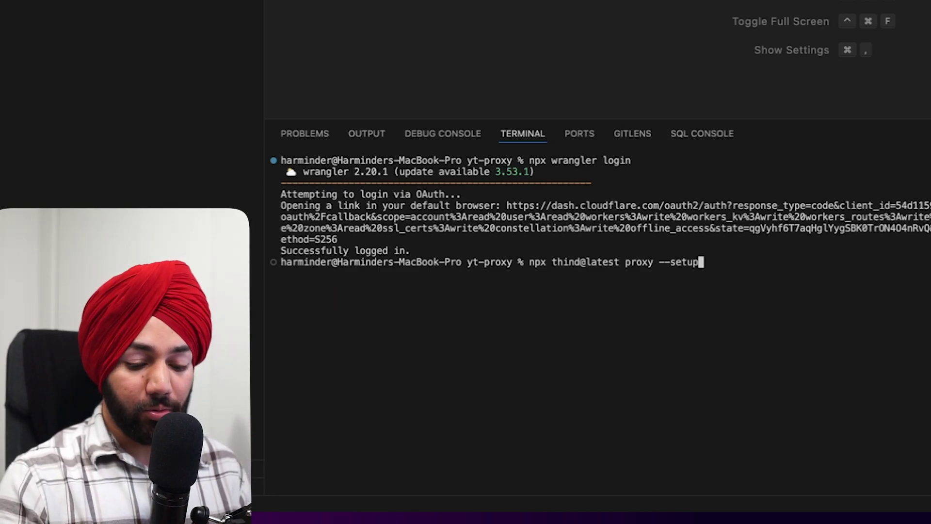
key(Return)
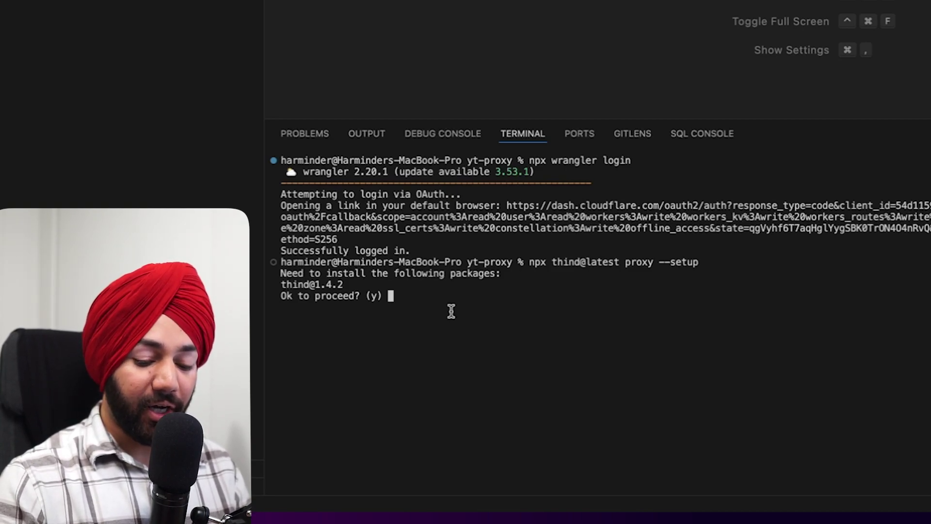
Answer y to install the thind package and enter yt-proxy as the worker name
text(y)
key(Return)
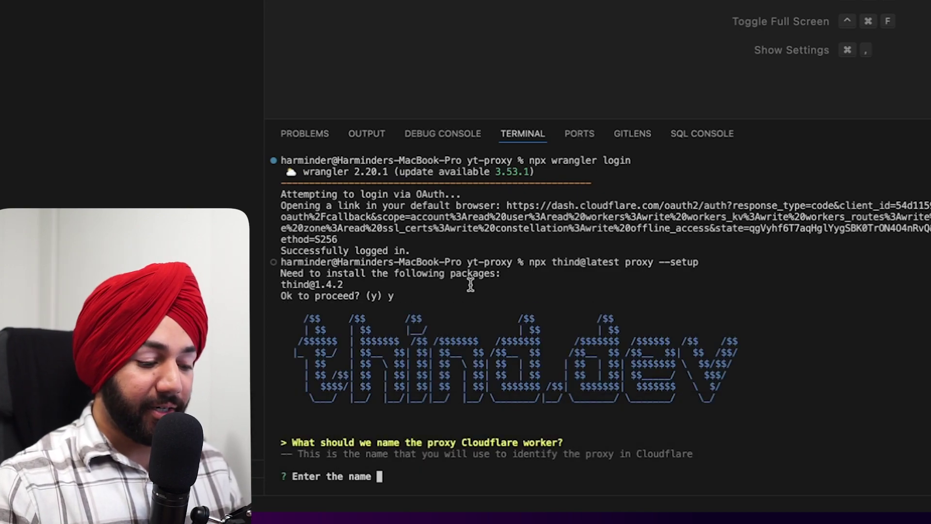
text(yt-)
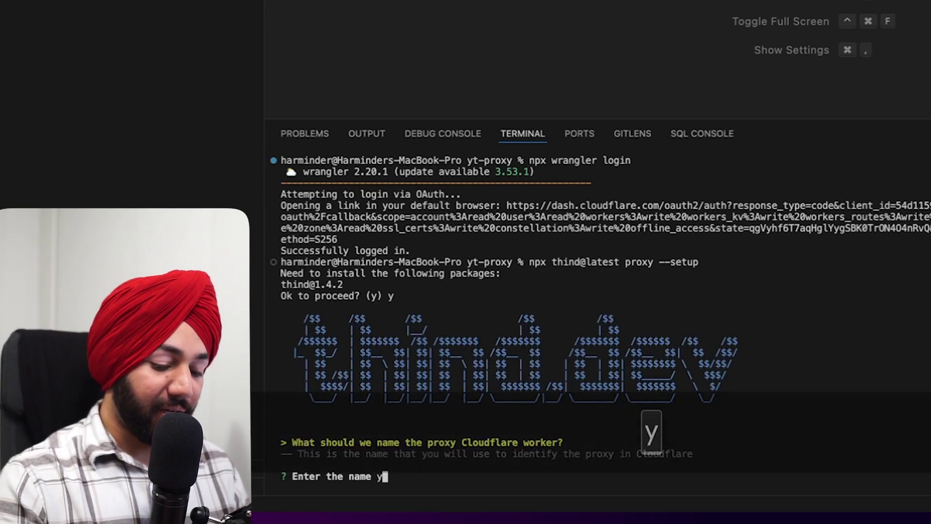
text(prox)
text(y)
key(Return)
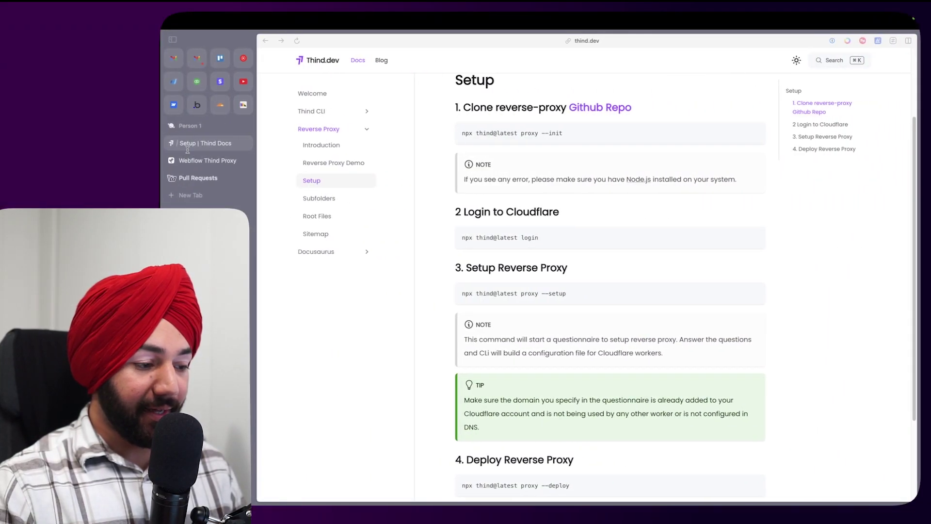
Open the Webflow Thind Proxy notes, then load thind.dev in a new tab and scroll it
click(190, 160)
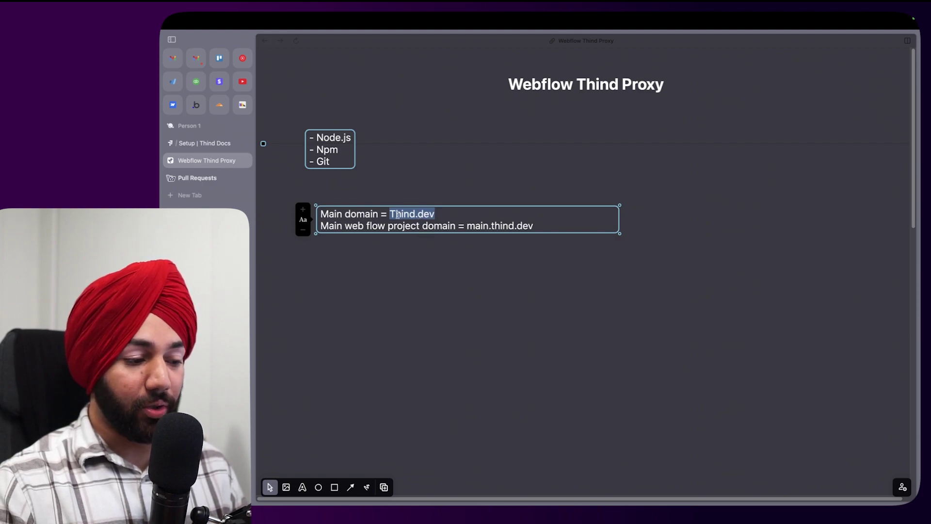
click(208, 197)
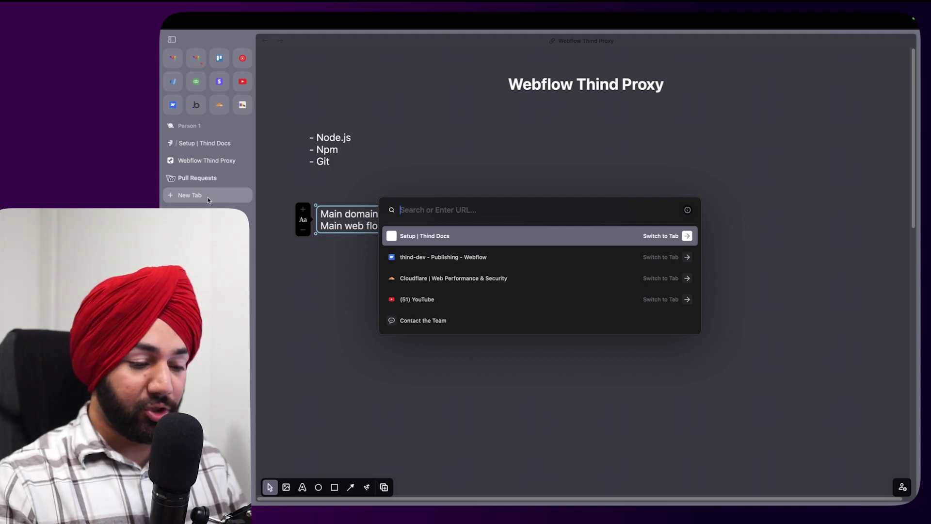
text(thind)
key(Return)
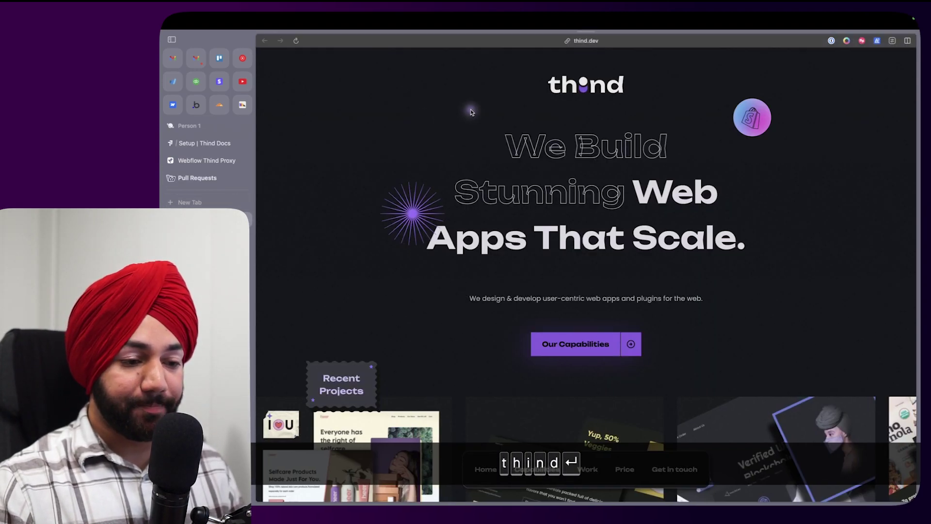
scroll(587, 190, down, 15)
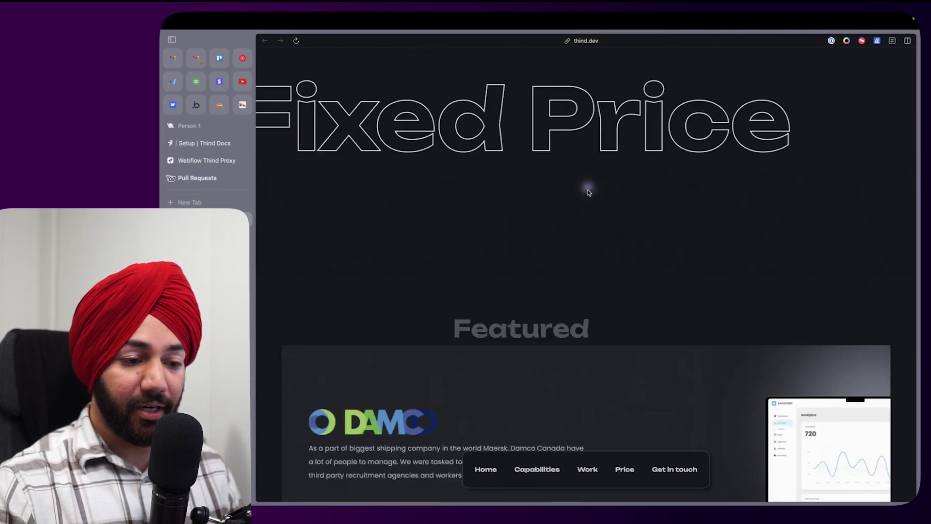
scroll(589, 189, up, 5)
scroll(590, 199, up, 15)
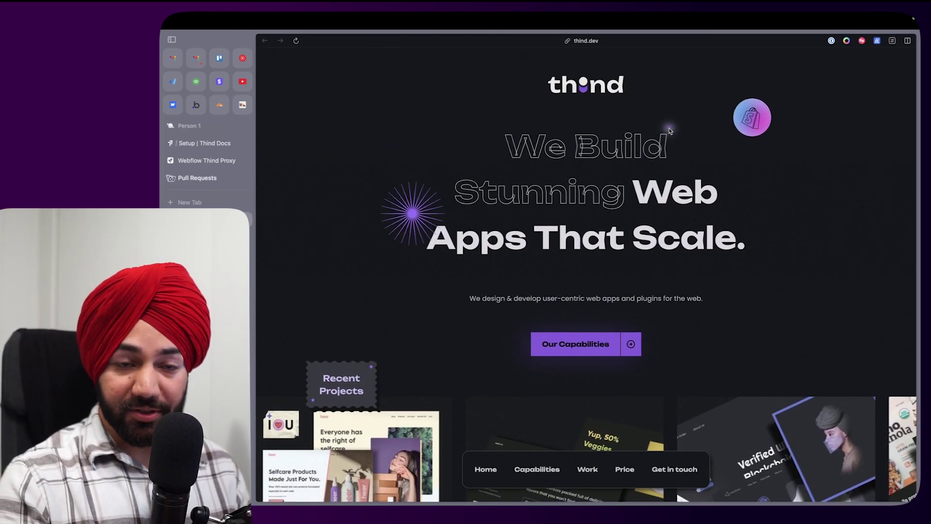
Append /uselooop to the address to load thind.dev/uselooop
click(586, 41)
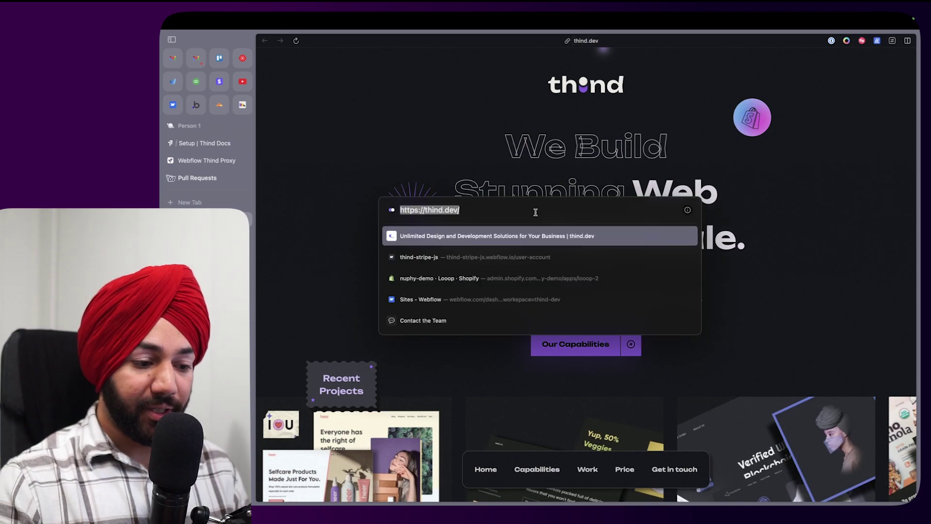
click(475, 212)
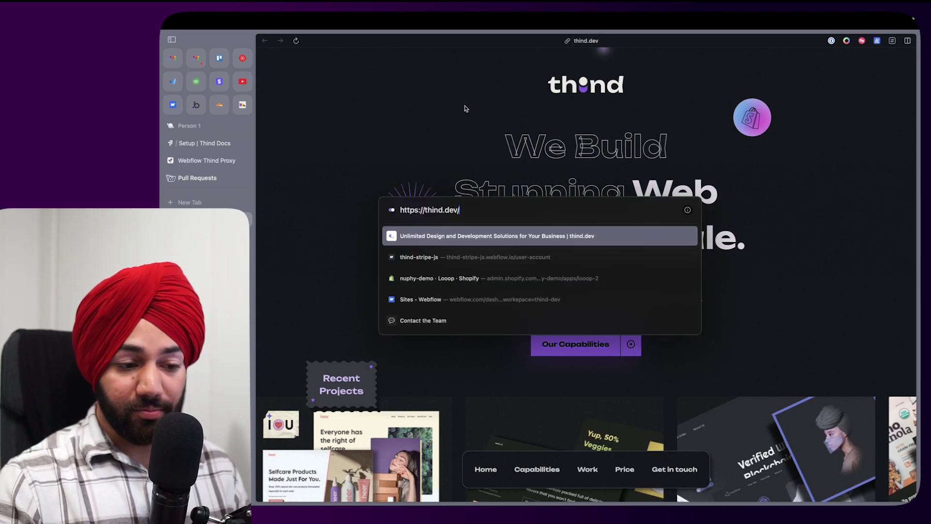
click(465, 109)
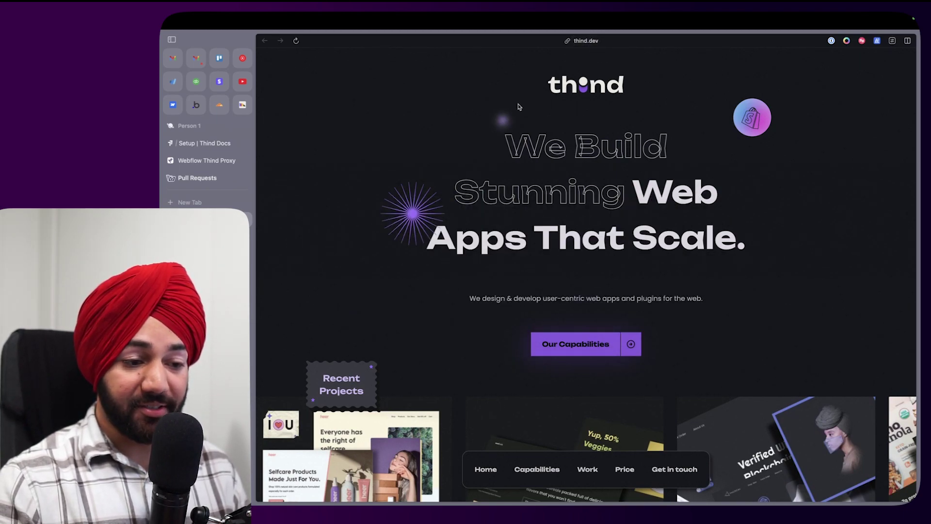
click(586, 43)
click(480, 209)
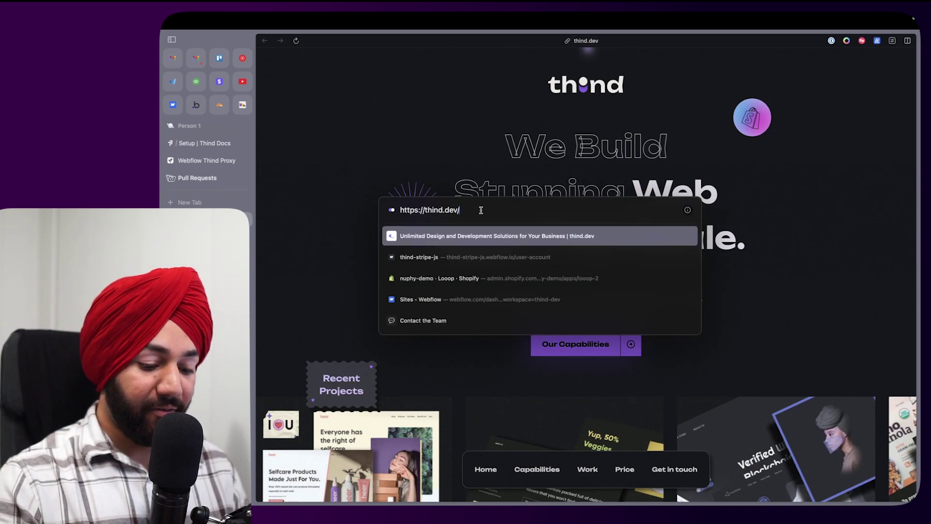
text(uselooop)
key(Return)
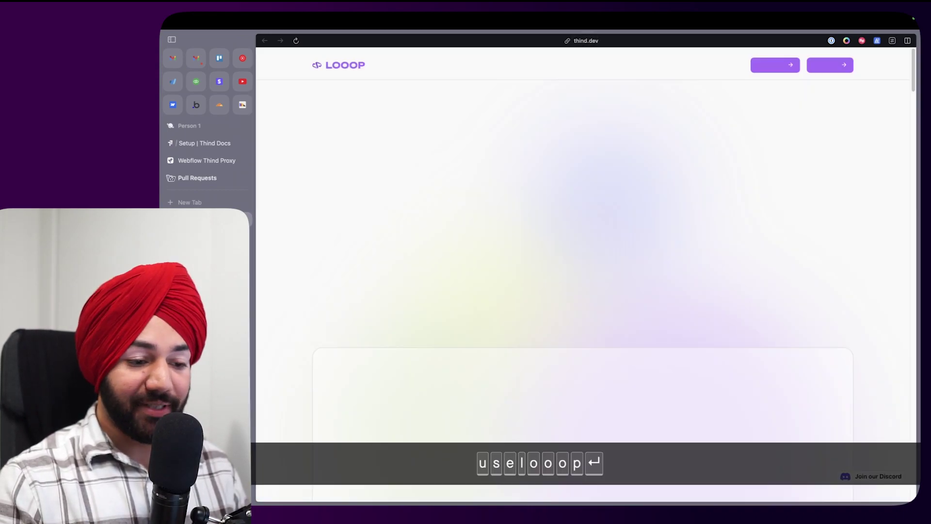
Delete the uselooop path and reload the thind.dev home page
click(588, 43)
double_click(477, 209)
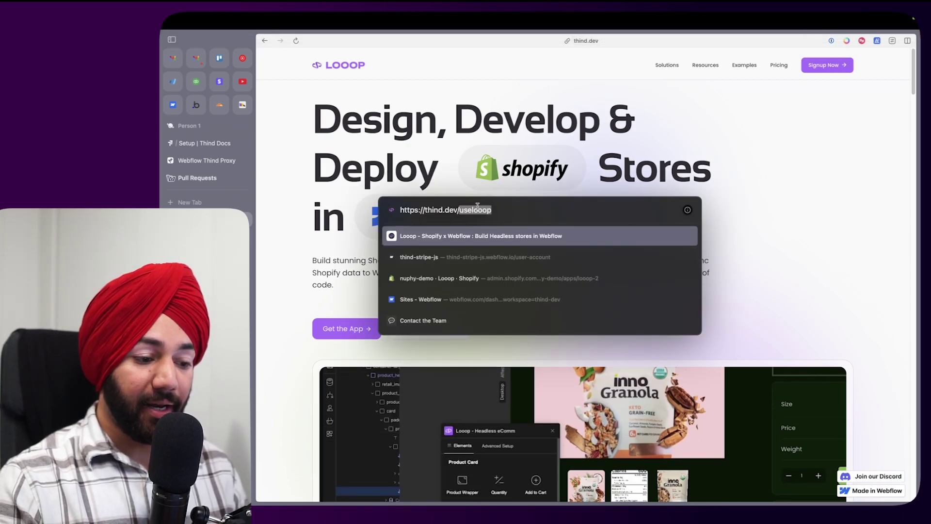
key(BackSpace)
key(Return)
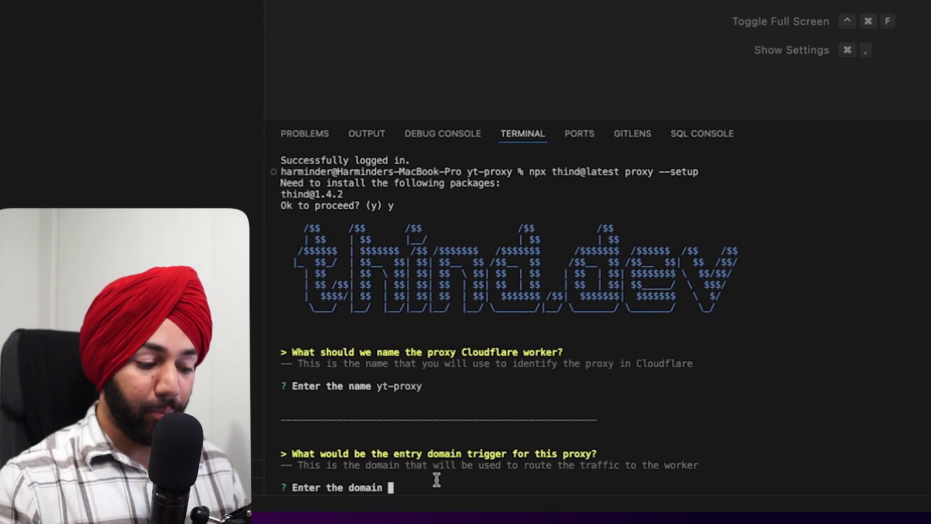
Enter thind.dev as the proxy's entry domain, then view thind.dev in the browser
text(thind)
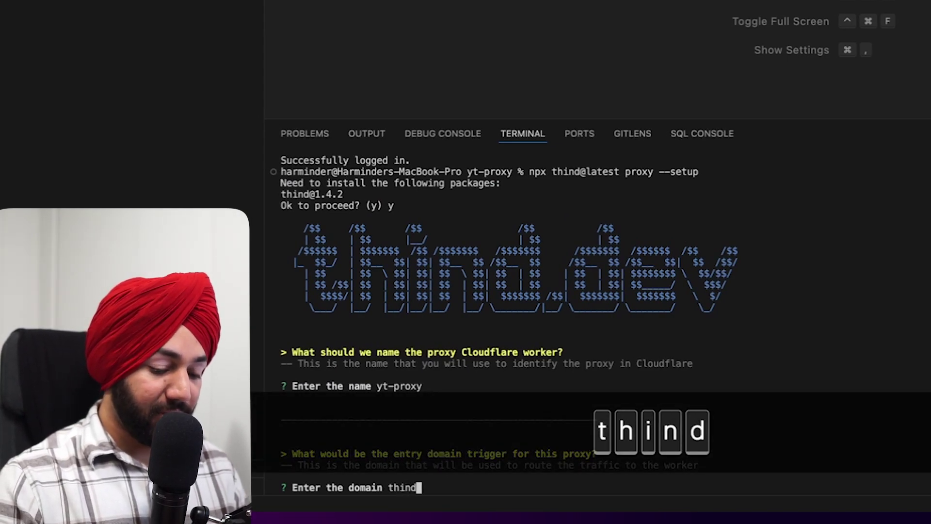
text(.dev)
key(Return)
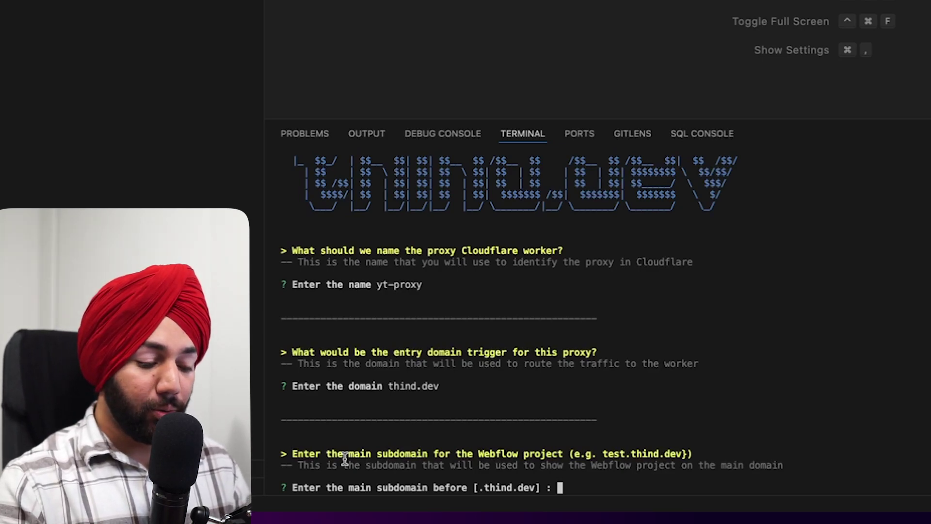
key(ctrl+Right)
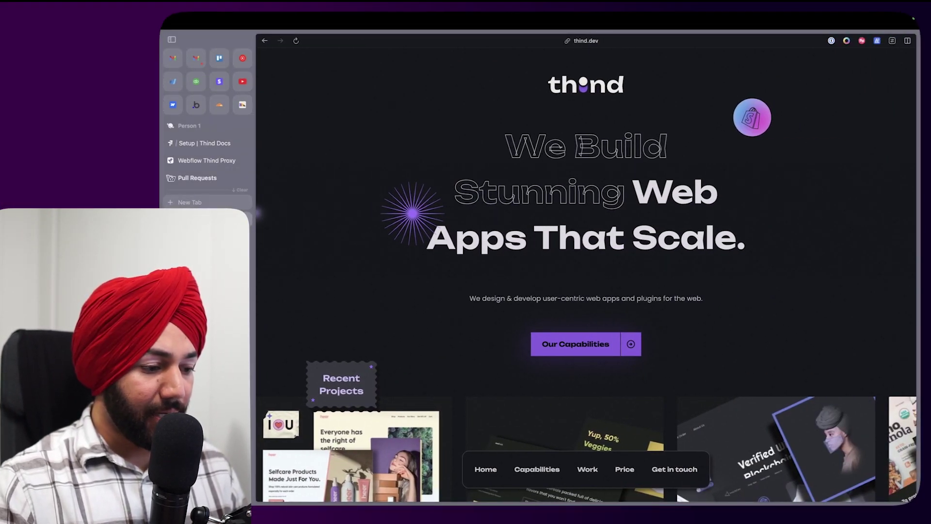
Inspect the thind.dev page in DevTools to confirm its data-wf-domain is main.thind.dev
click(202, 160)
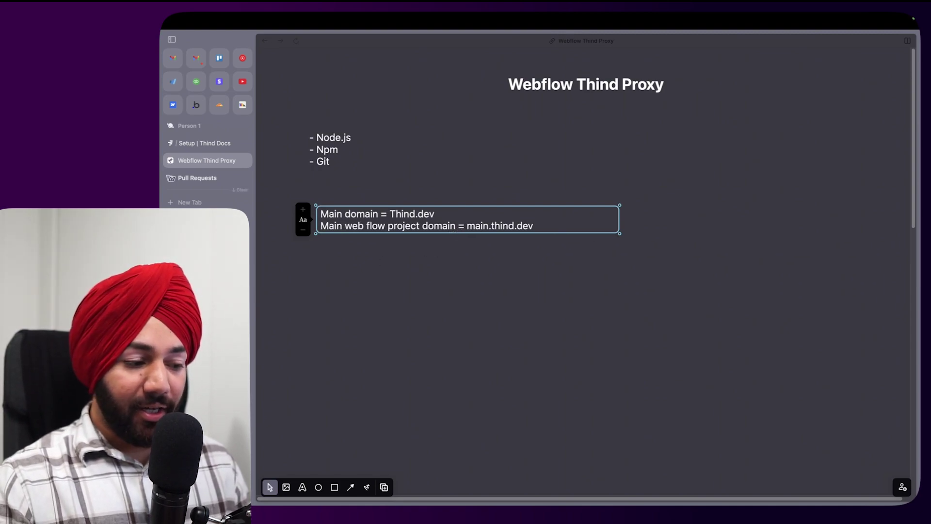
click(245, 219)
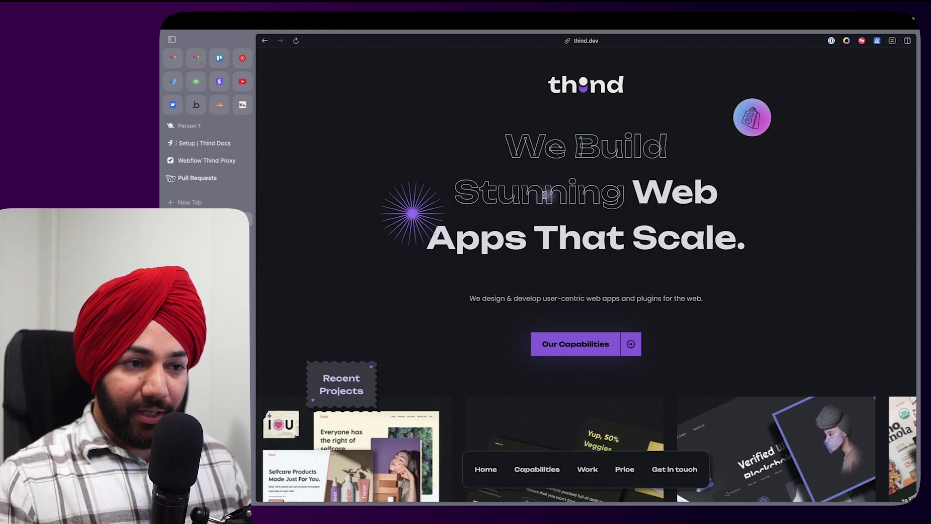
click(590, 41)
click(502, 154)
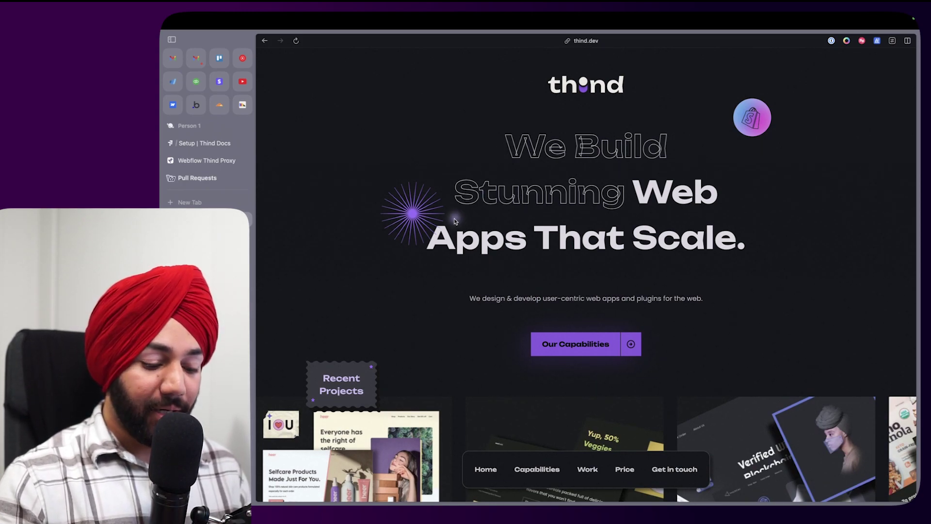
key(super+alt+i)
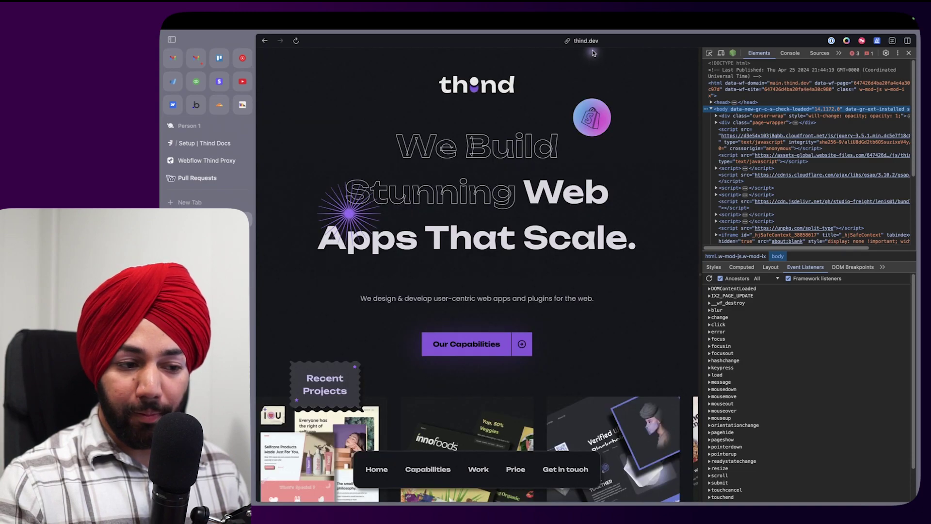
click(589, 43)
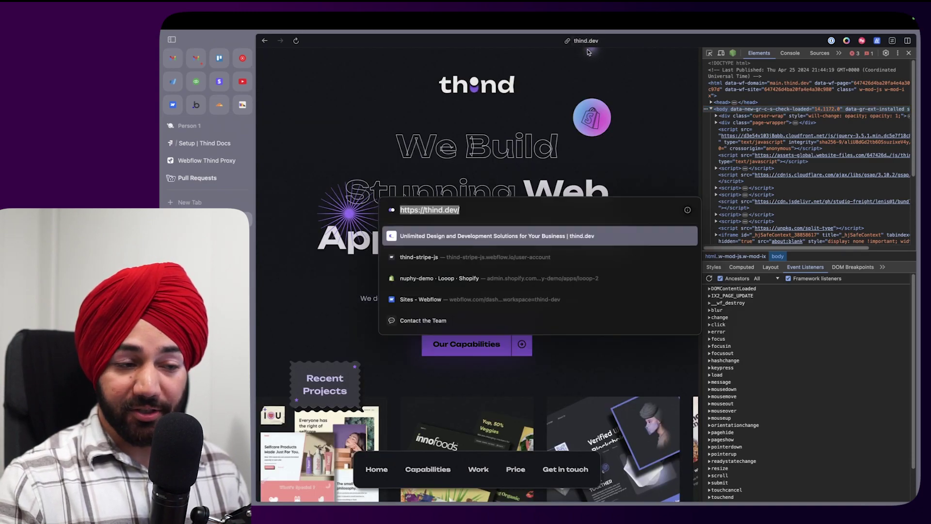
key(Escape)
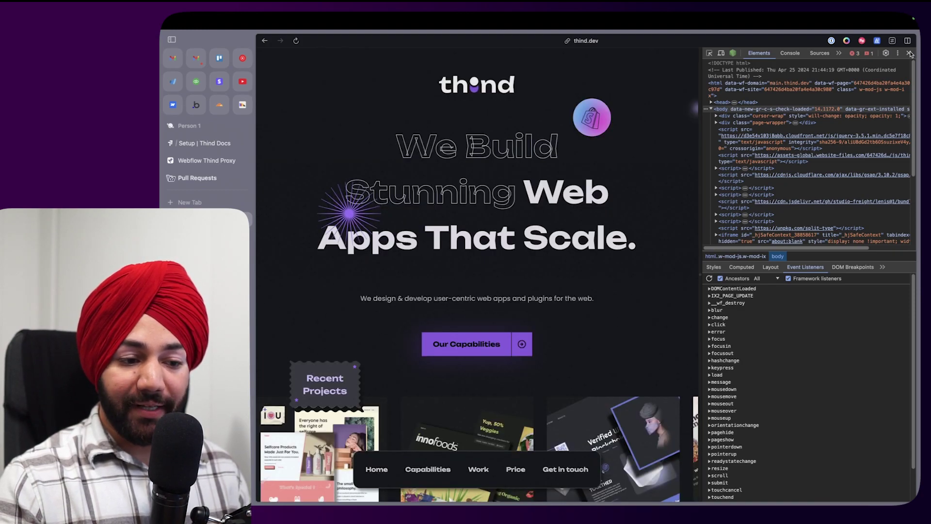
click(910, 54)
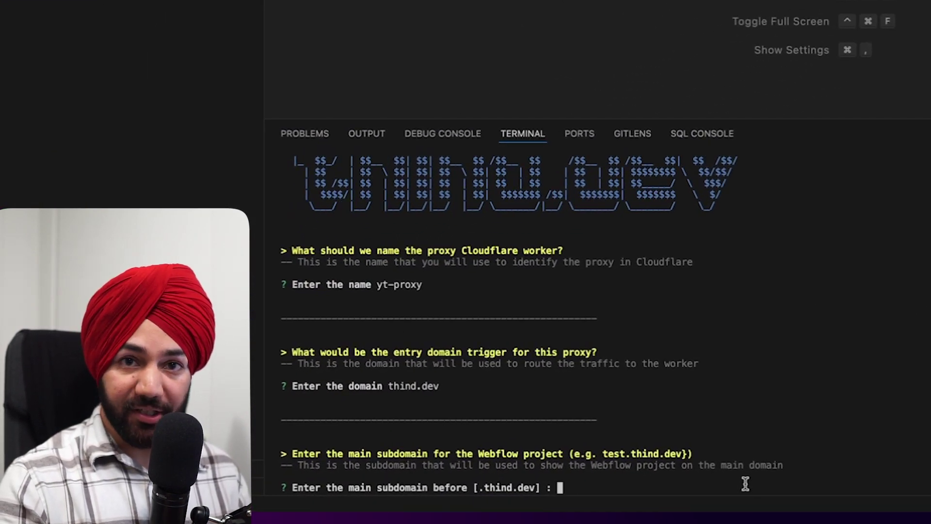
Answer the Webflow subdomain prompt with main, bringing the setup to the R2 bucket question
text(main)
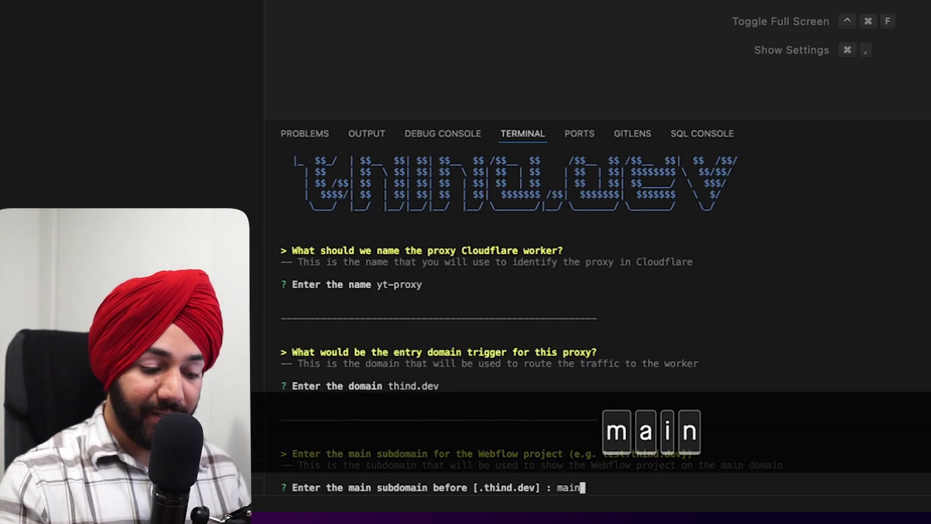
key(Return)
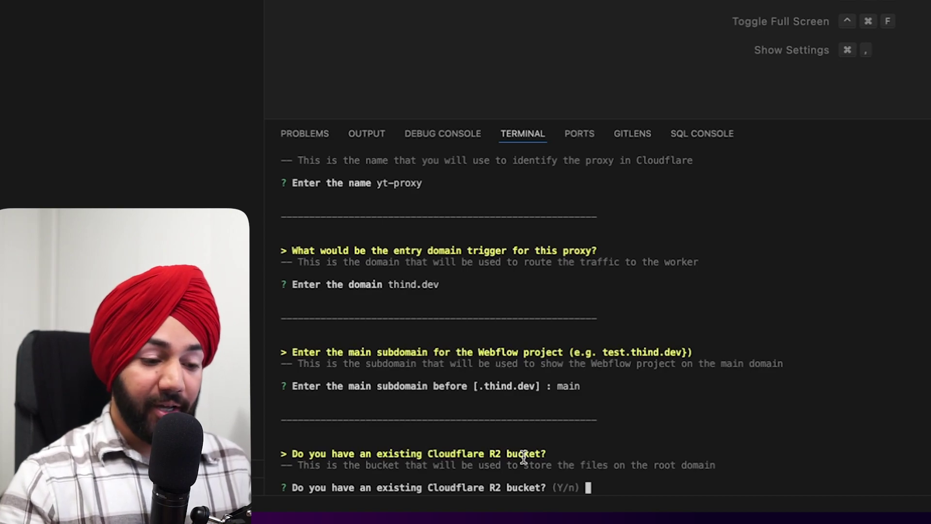
key(ctrl+Right)
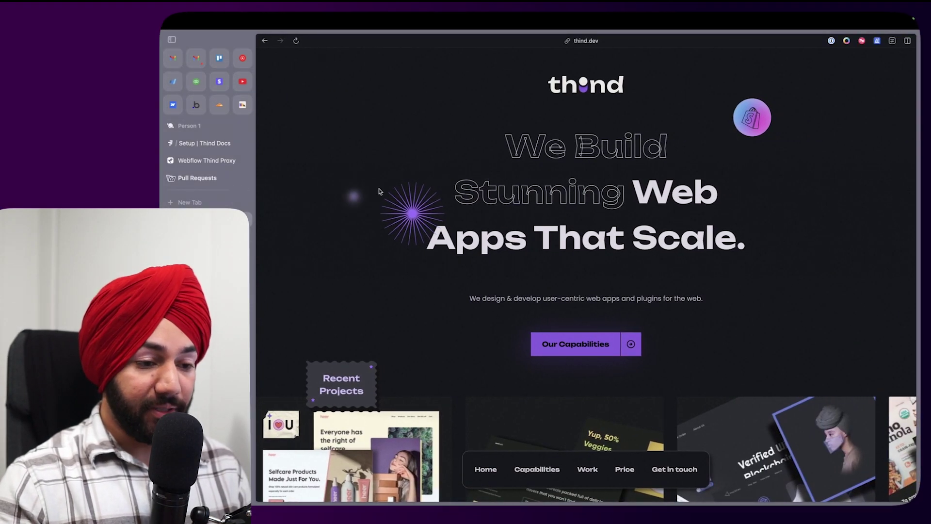
click(586, 40)
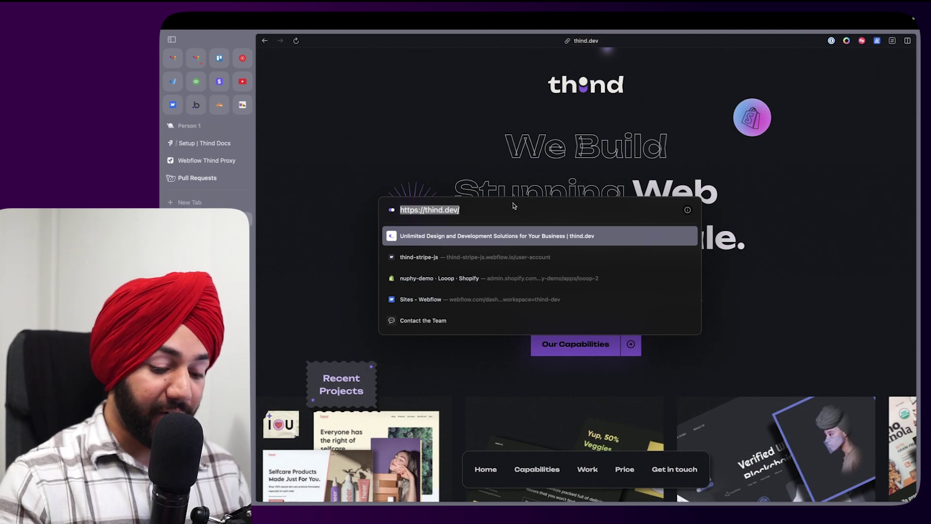
key(Right)
key(Right)
text(index.)
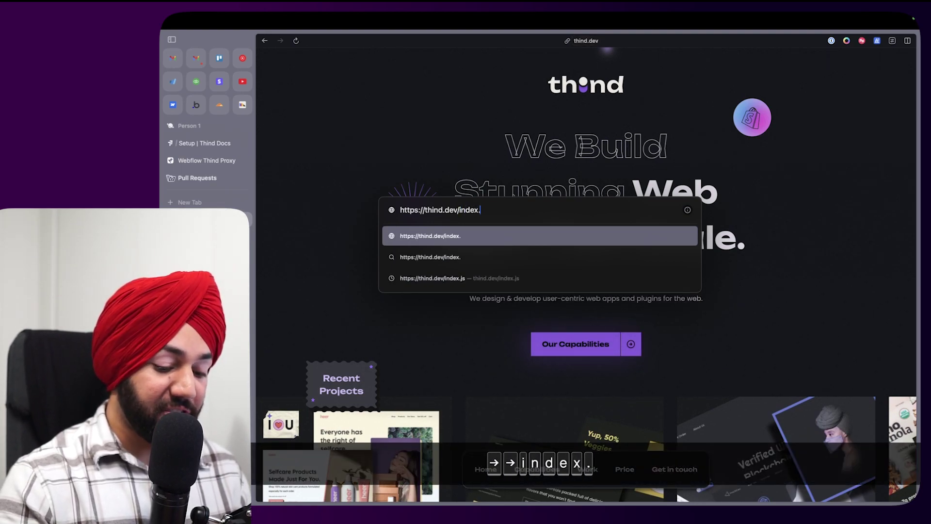
text(js)
key(Return)
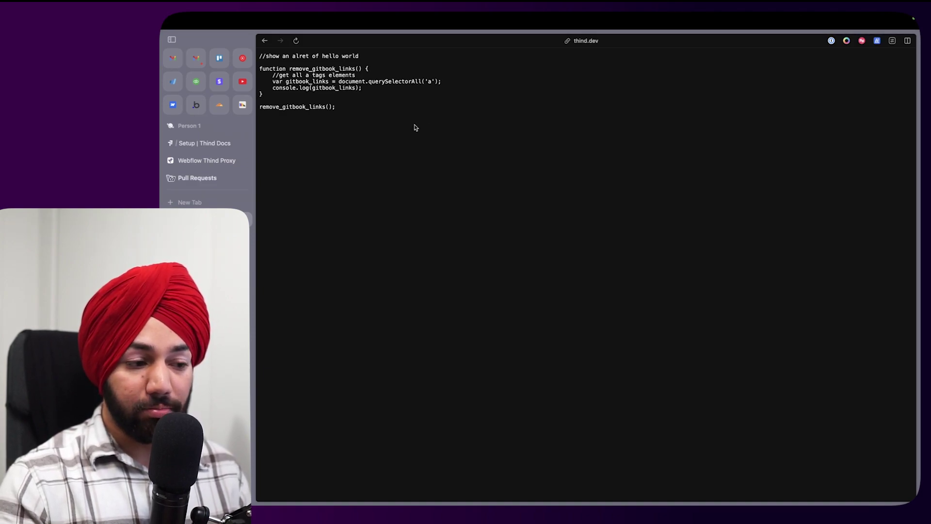
drag(367, 108, 277, 62)
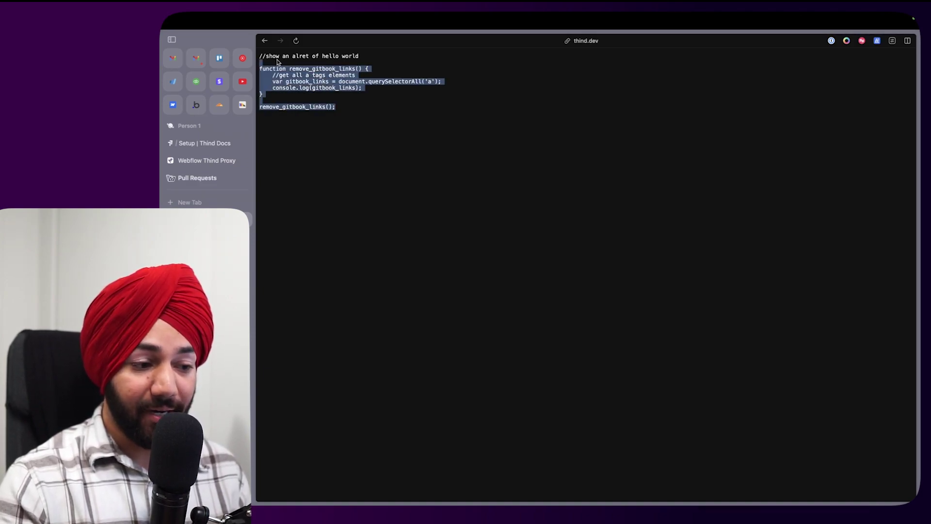
click(376, 107)
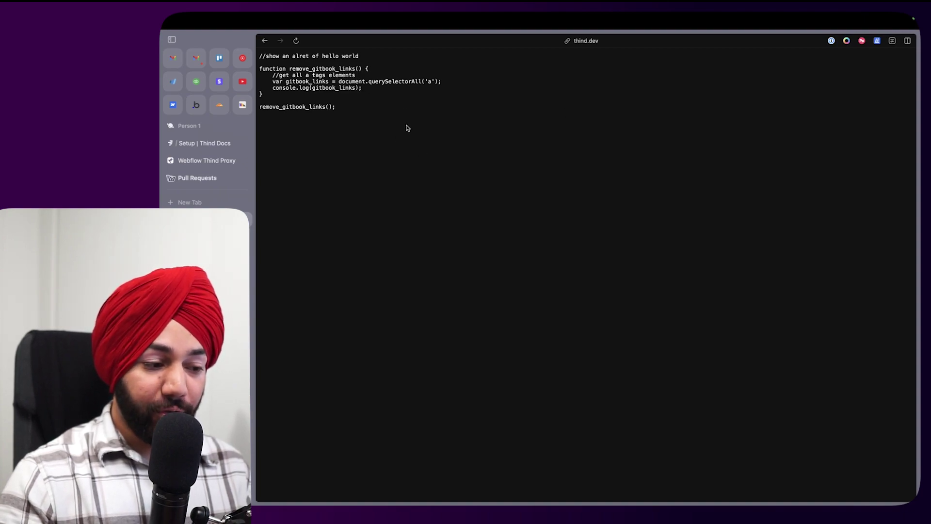
key(ctrl+alt+Right)
key(ctrl+alt+Return)
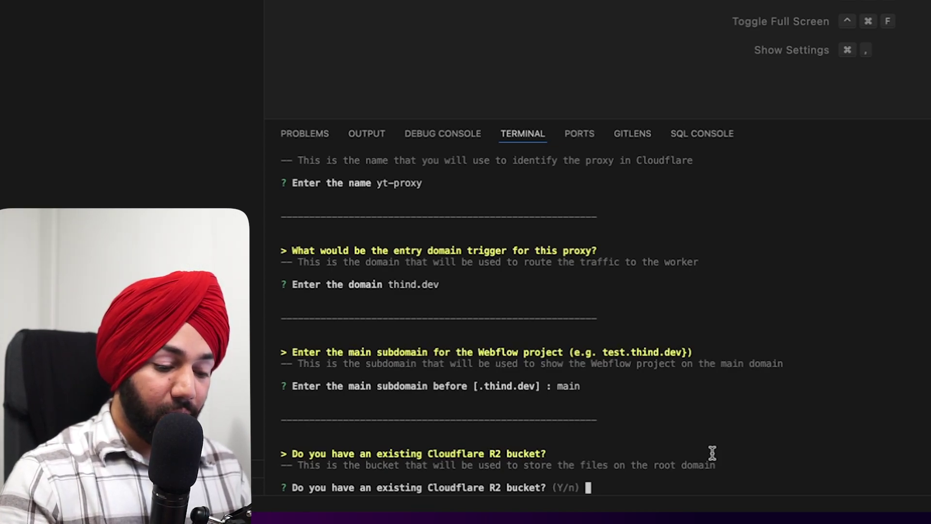
Answer n to an existing bucket, choose to create one now, and name it yt-proxy
text(n)
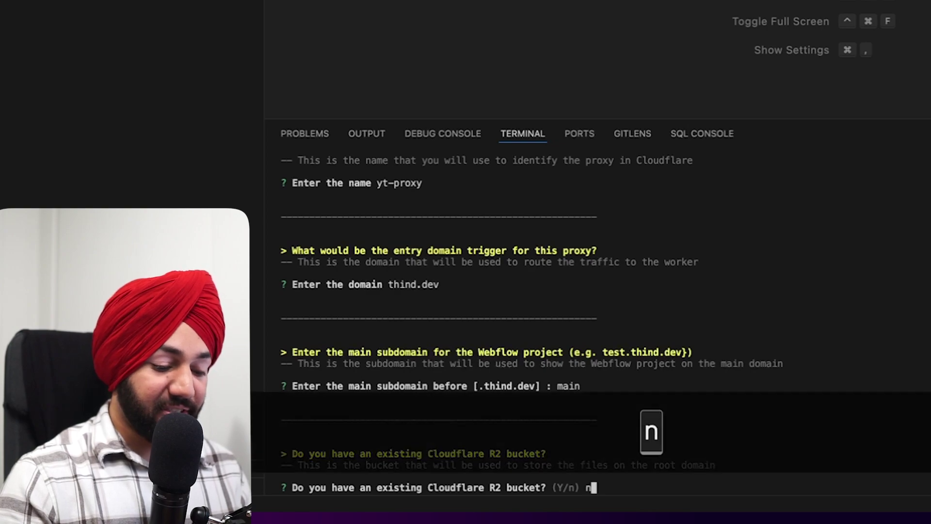
key(Return)
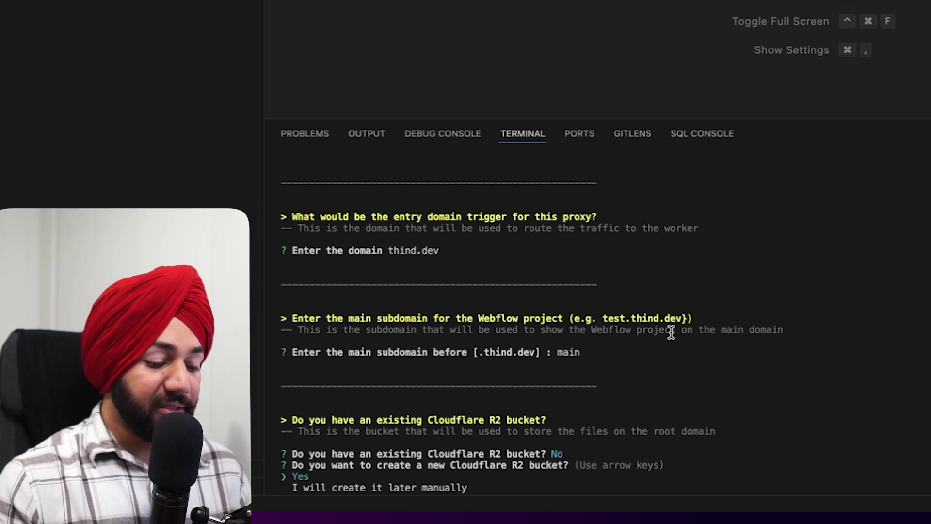
key(Down)
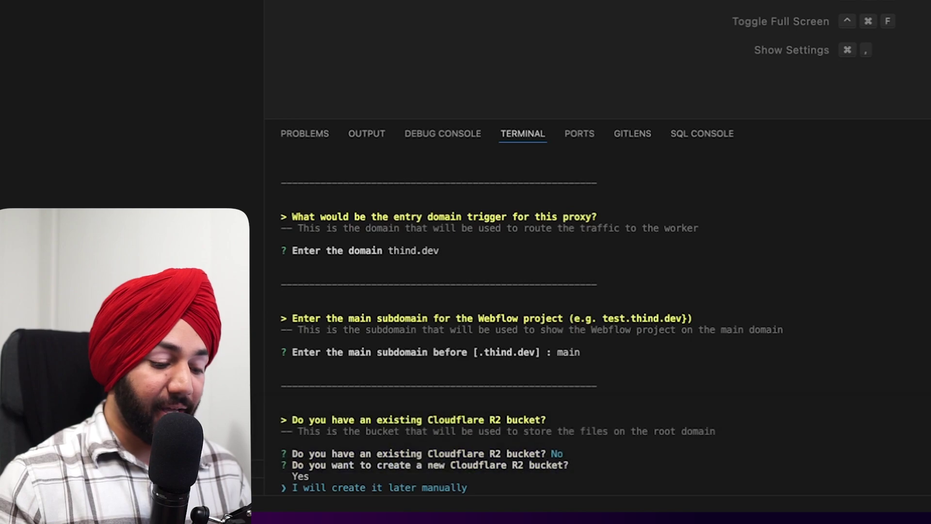
key(Up)
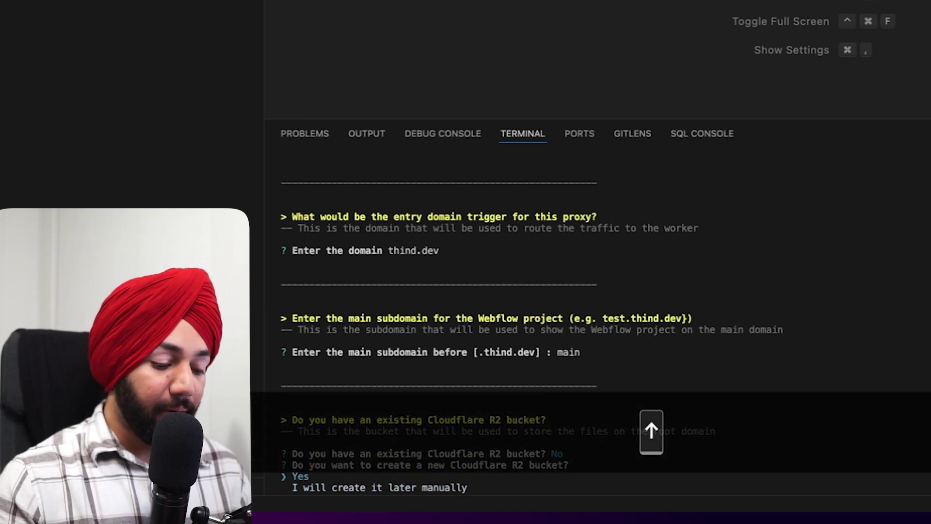
key(Return)
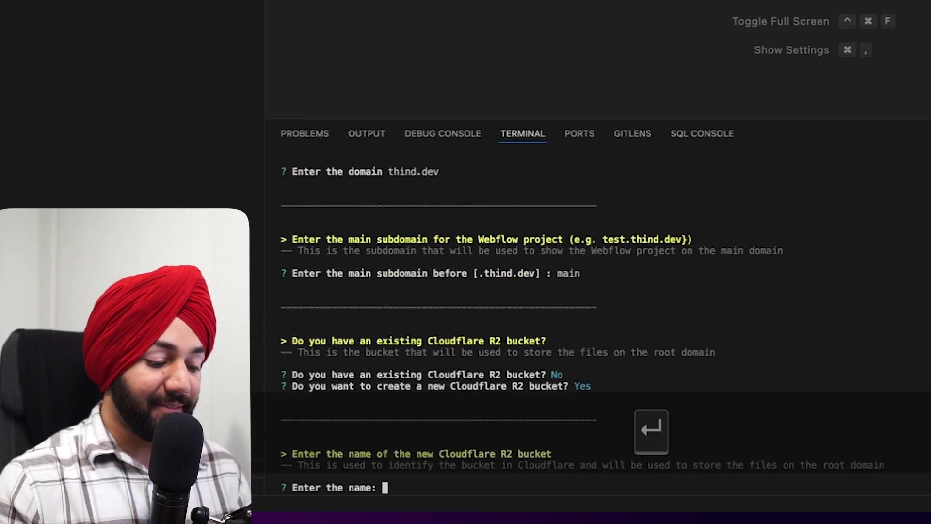
text(yt-)
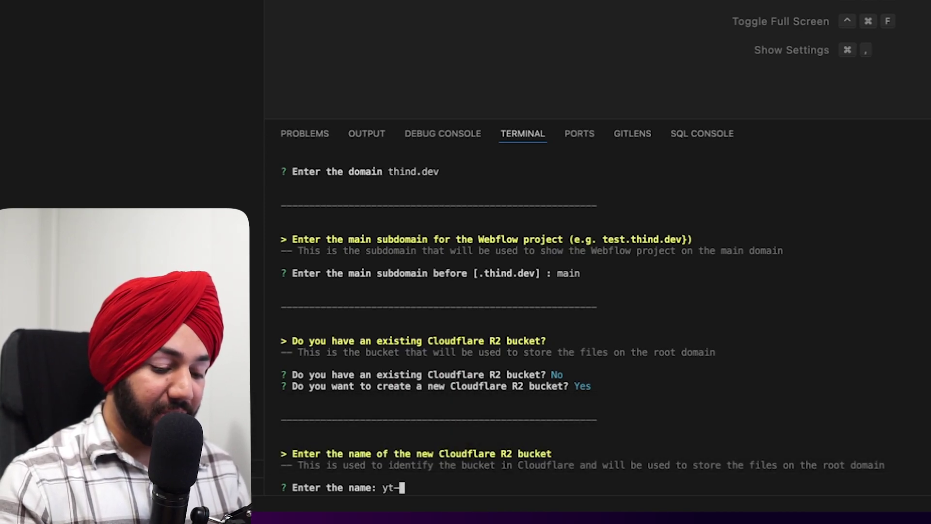
text(proxy)
key(Return)
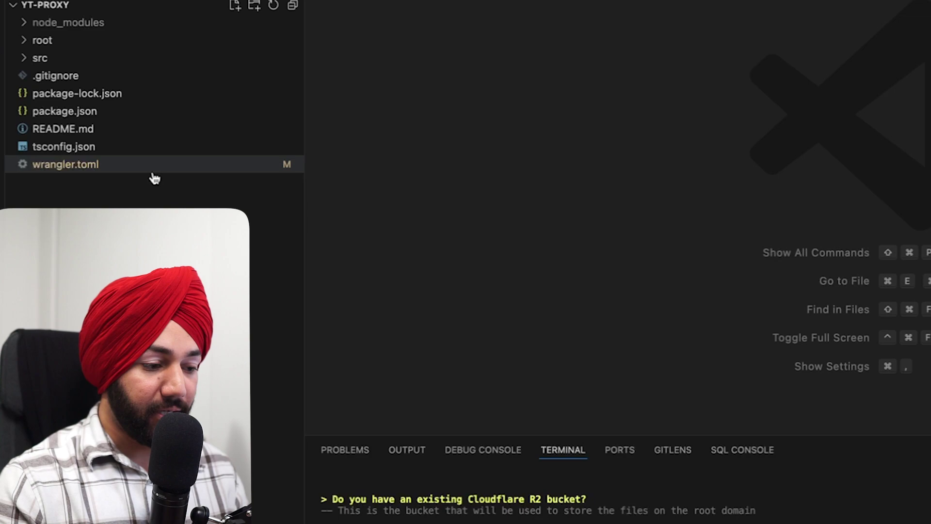
Open wrangler.toml to review its yt-proxy name, thind.dev domain, main subdomain and bucket
click(153, 174)
scroll(486, 147, up, 1)
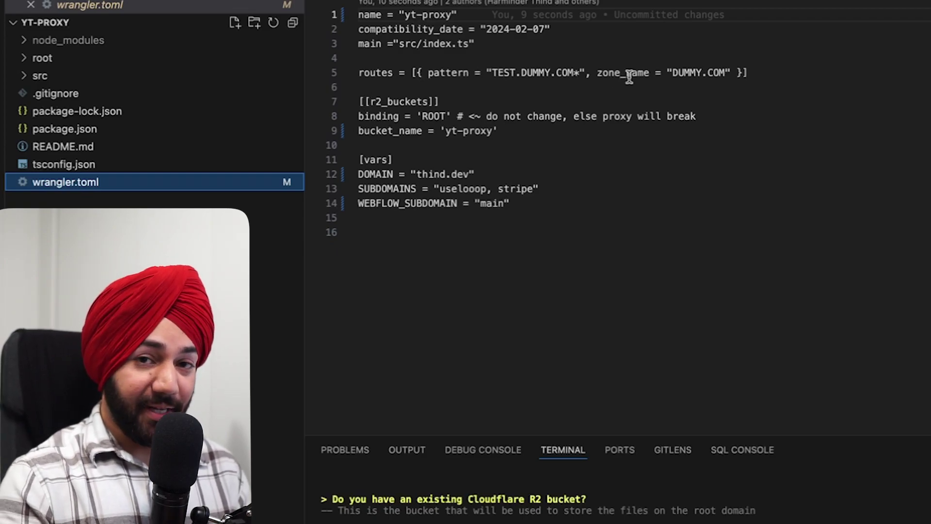
key(super+Tab)
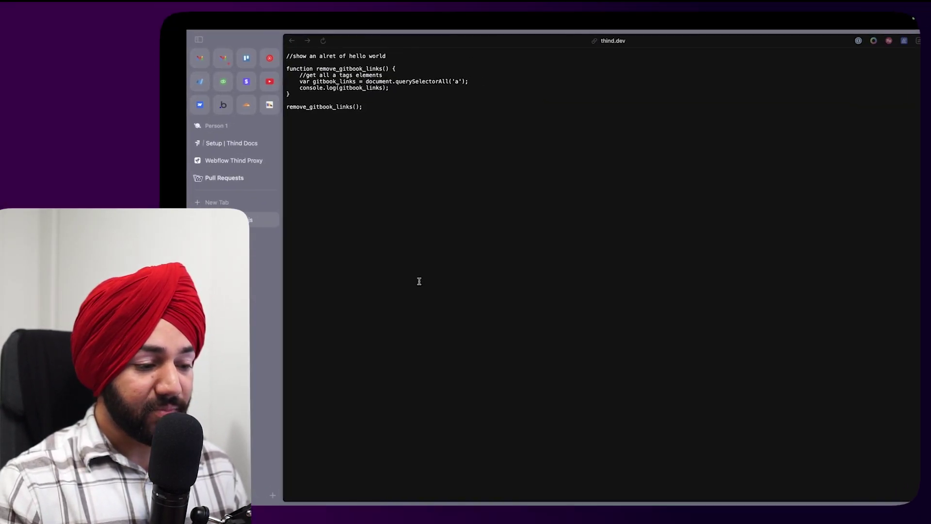
Read the Thind Setup and Subfolders docs, noting the SUBDOMAINS example
click(199, 145)
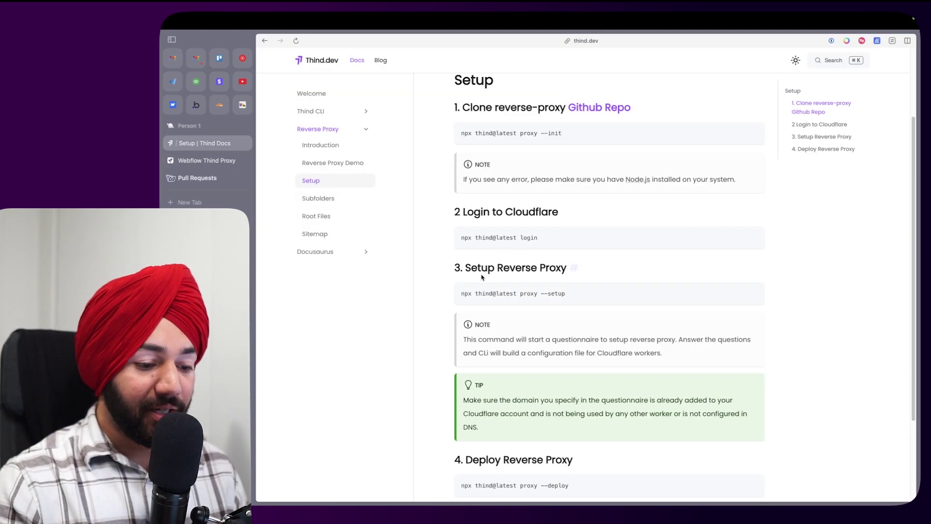
scroll(582, 291, down, 3)
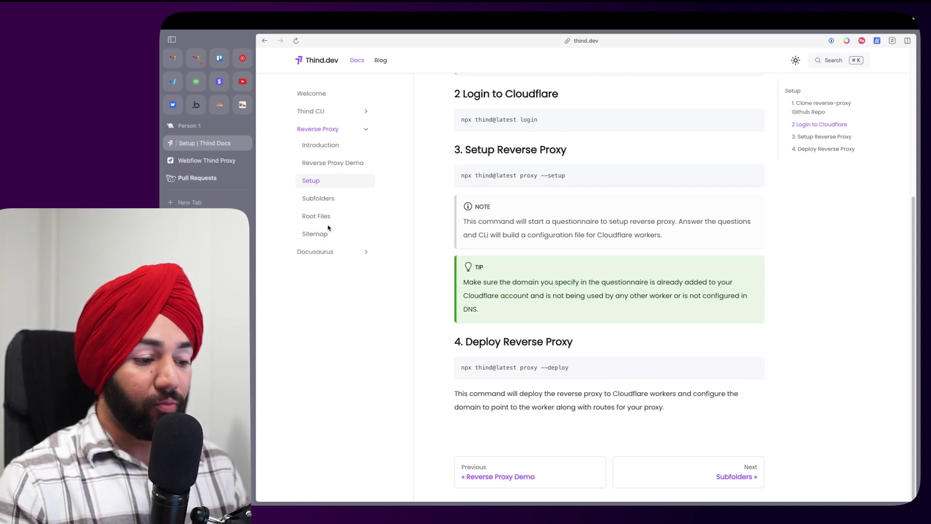
click(329, 203)
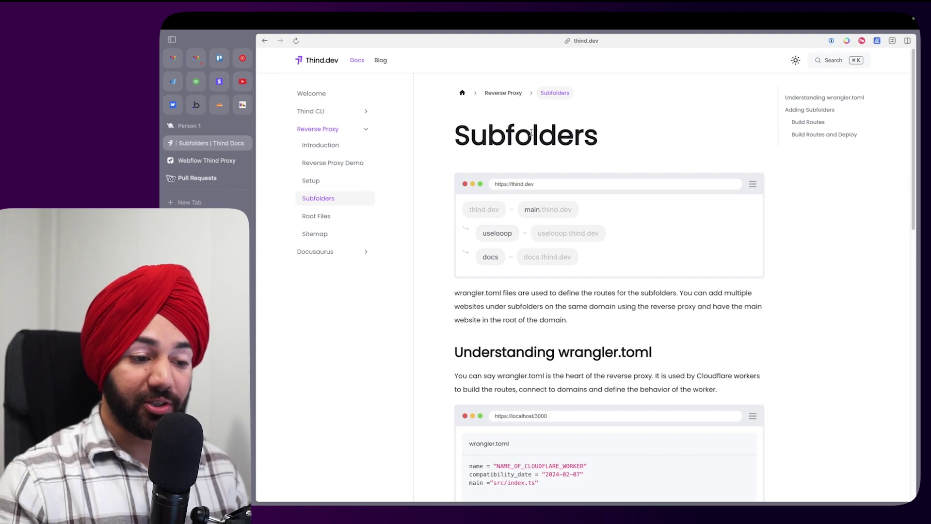
click(598, 41)
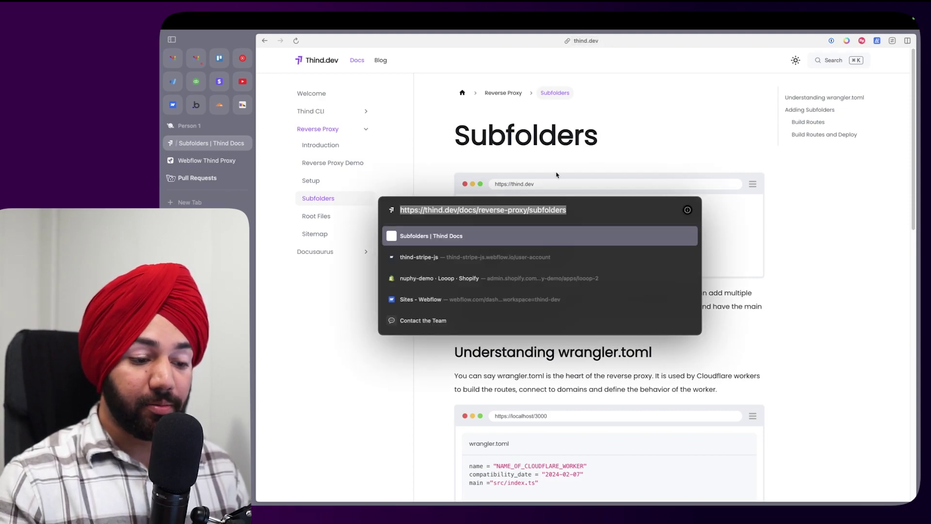
key(Escape)
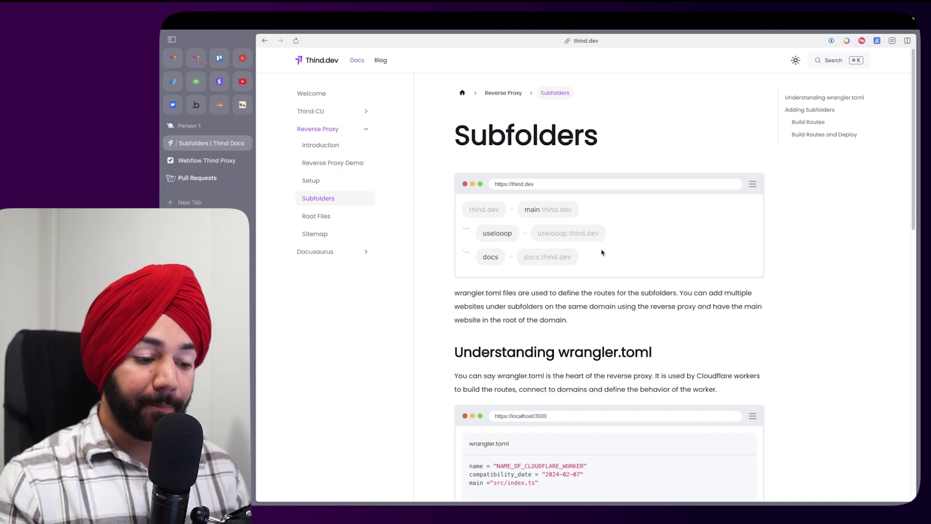
scroll(606, 253, down, 2)
scroll(607, 252, up, 2)
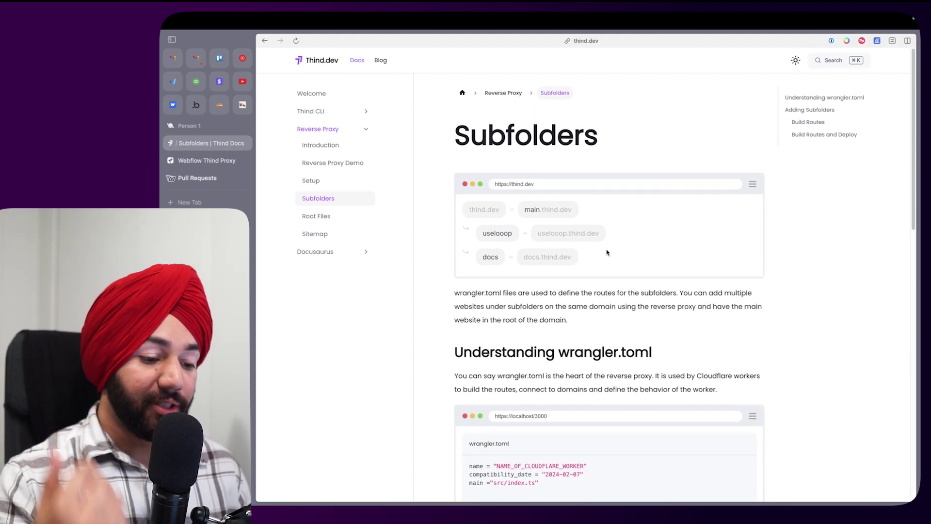
scroll(606, 253, down, 5)
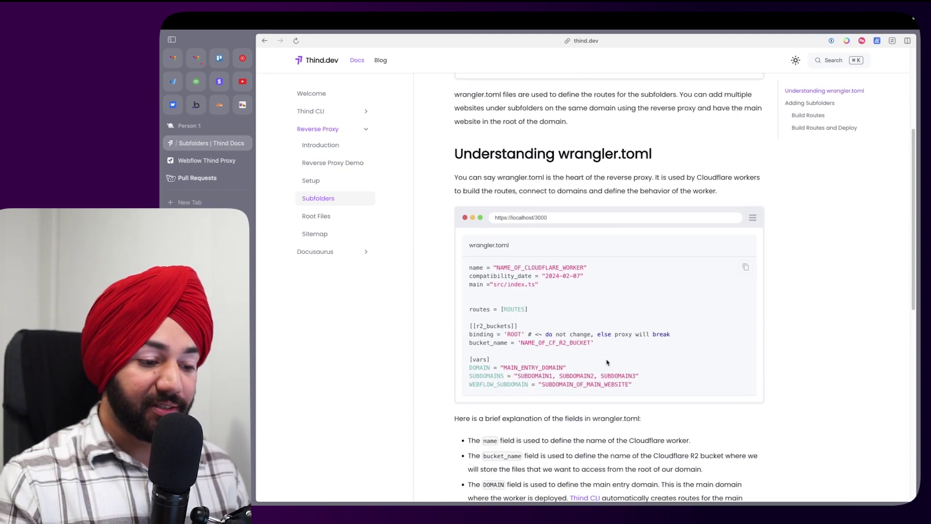
scroll(541, 334, down, 1)
drag(474, 335, 498, 335)
click(524, 335)
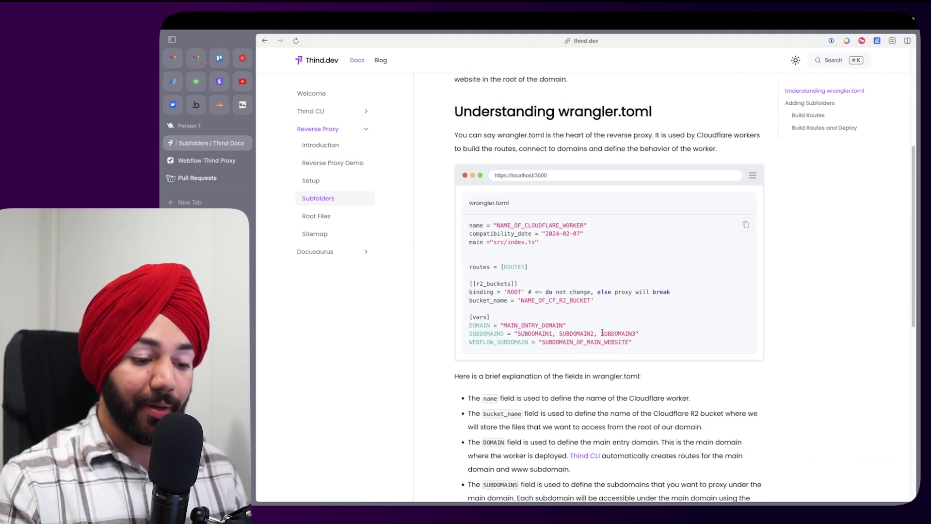
Replace stripe with docs on wrangler.toml's SUBDOMAINS line and save the file
key(ctrl+Left)
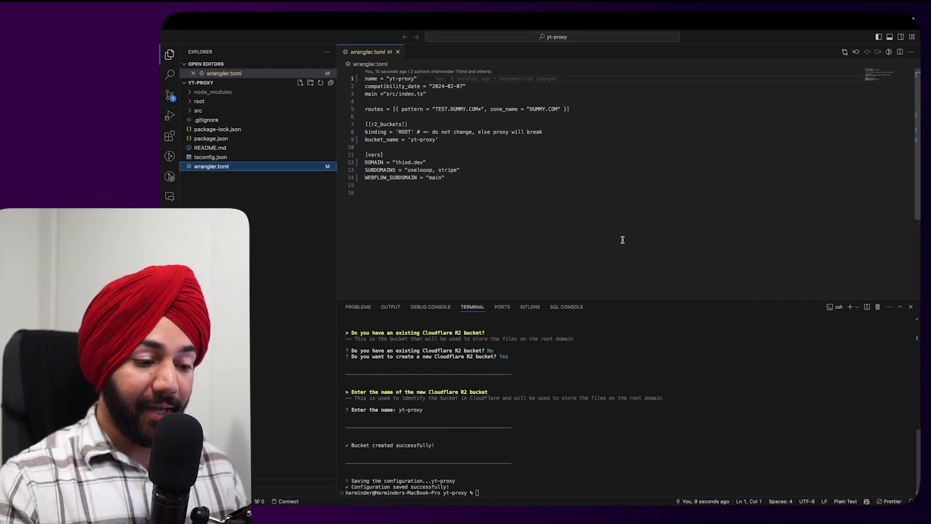
double_click(420, 170)
double_click(448, 170)
text(docs)
click(485, 184)
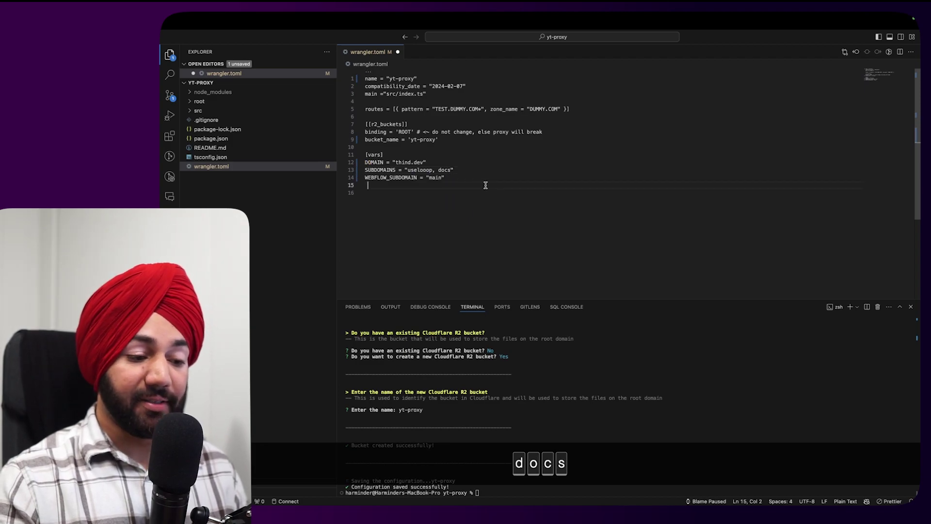
key(super+s)
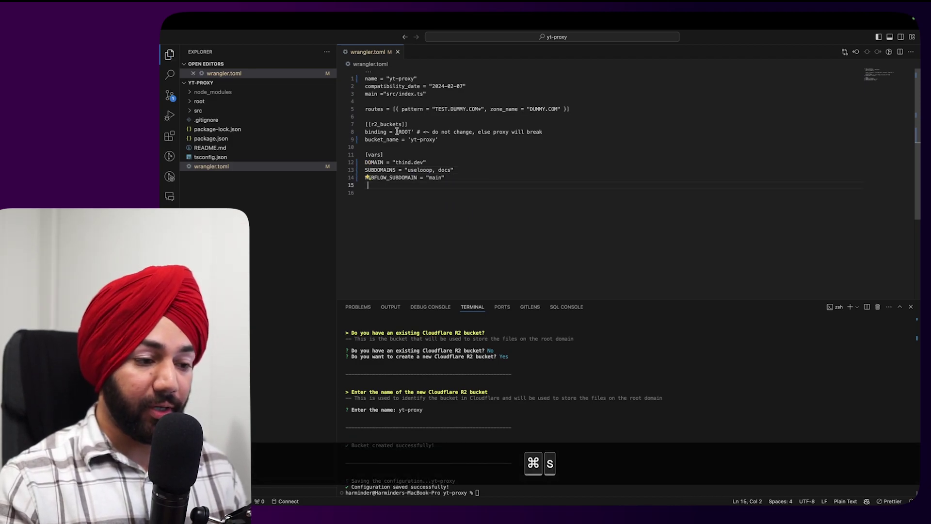